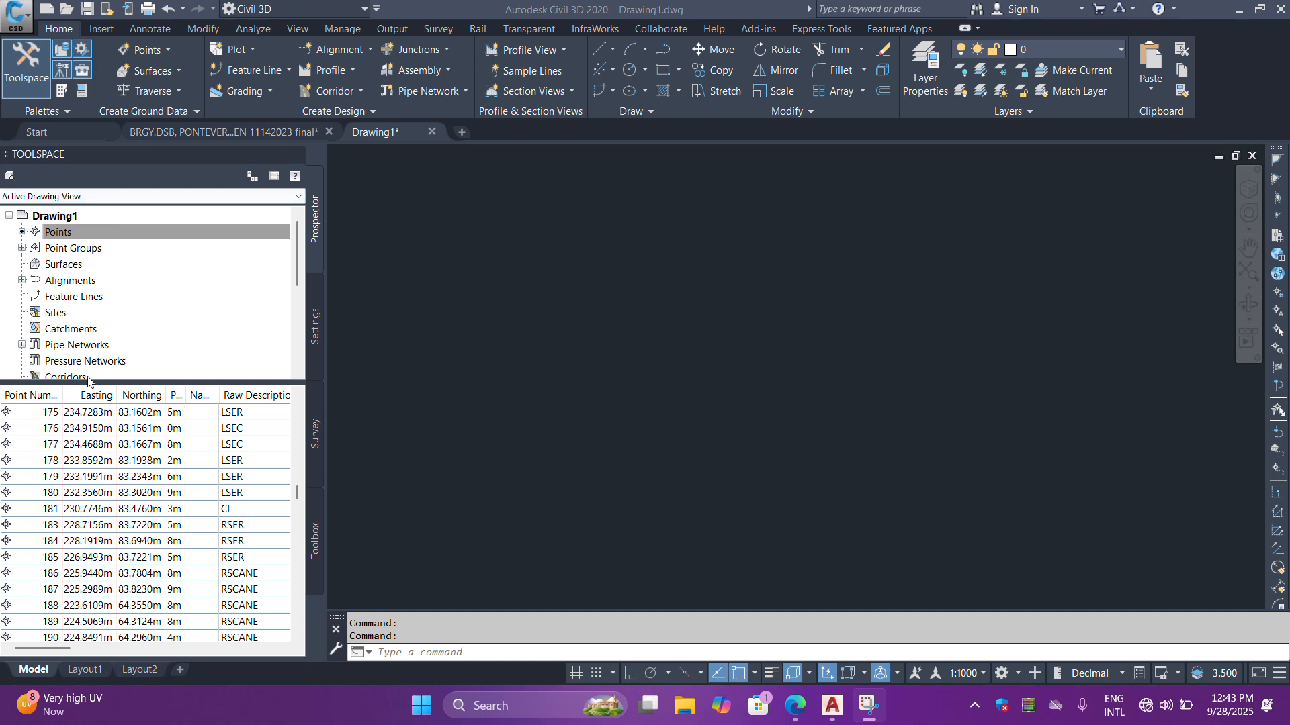
scroll(174, 498, up, 7)
drag(299, 488, 298, 405)
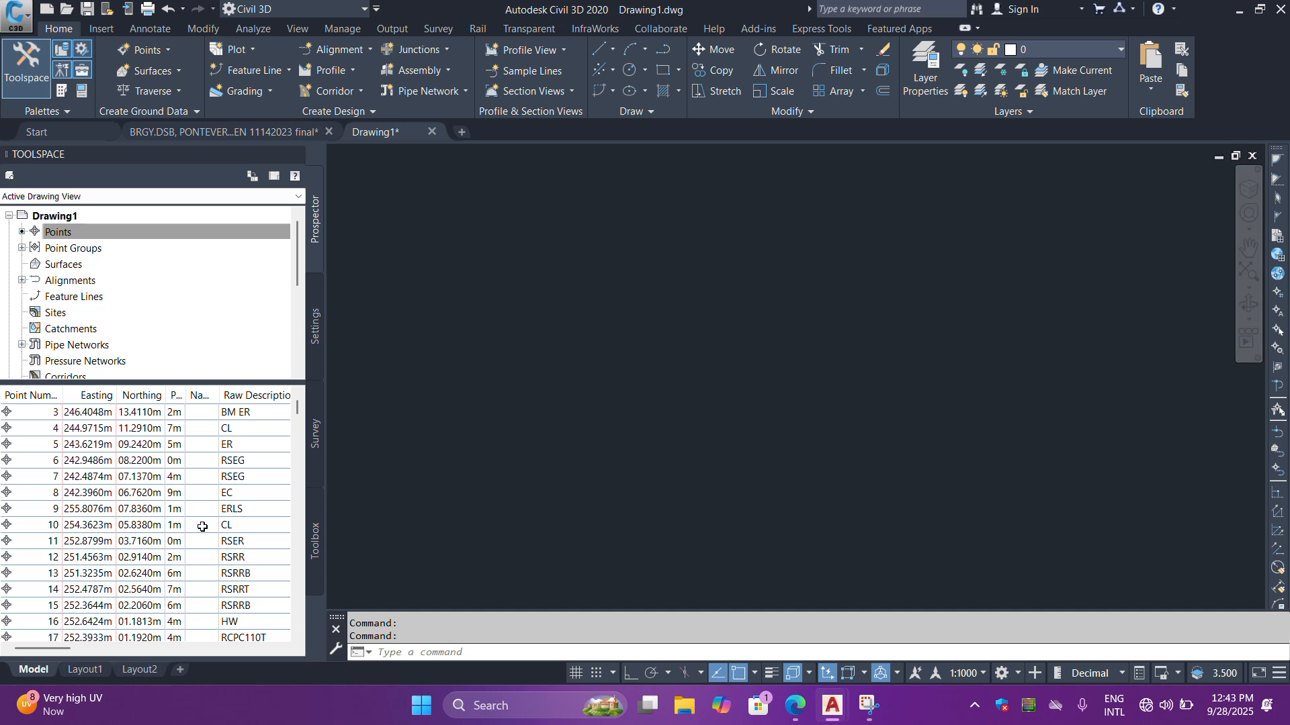
- Start a new triangulation surface and name it EG
click(64, 266)
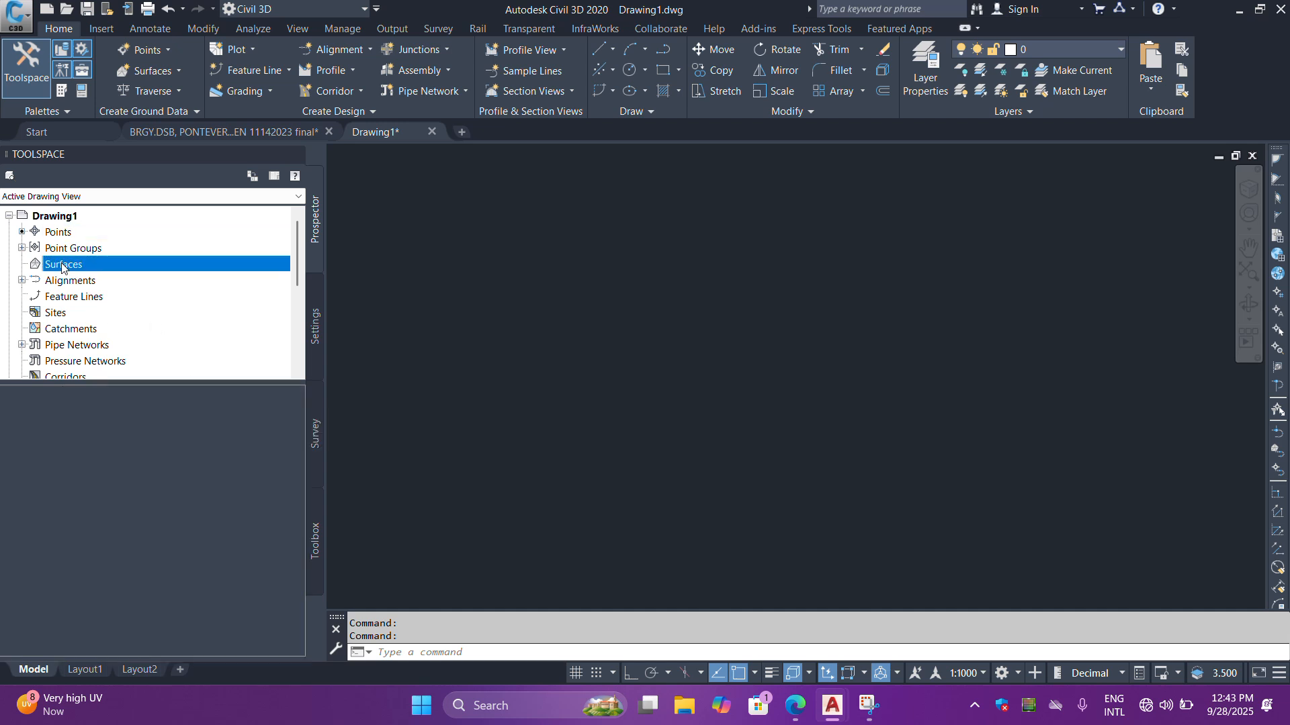
click(151, 75)
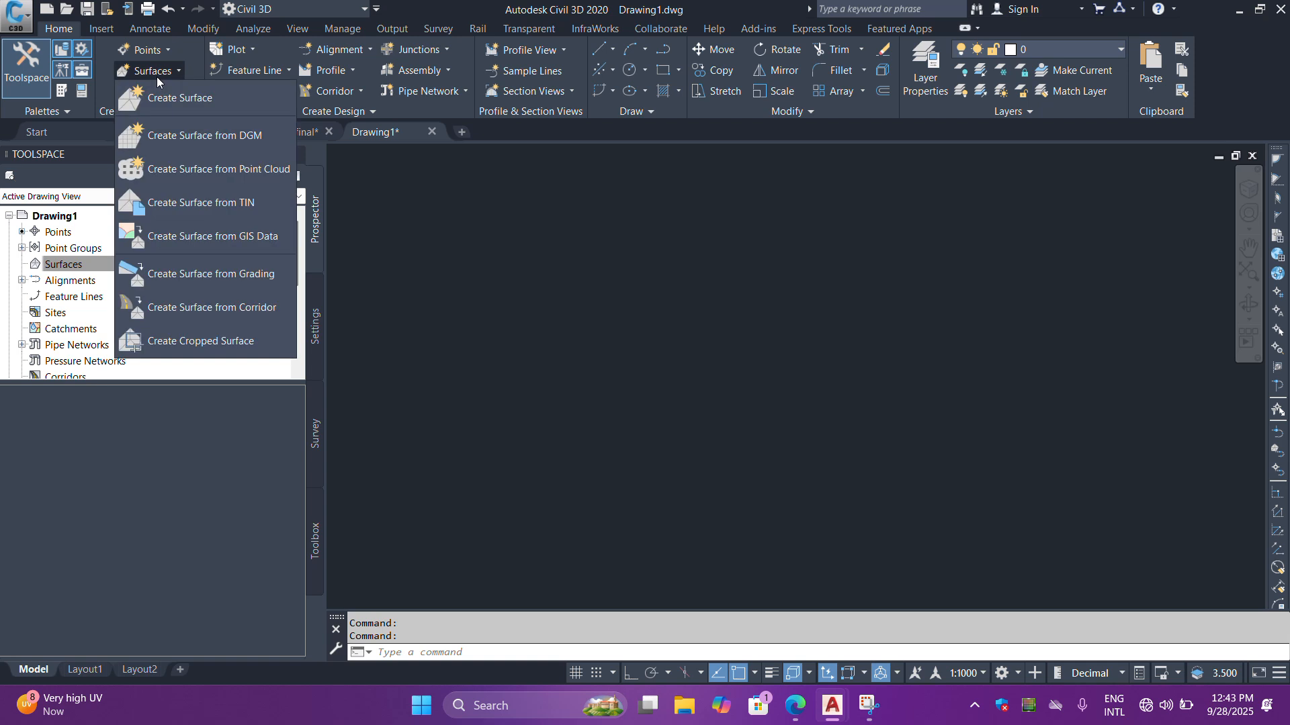
click(192, 99)
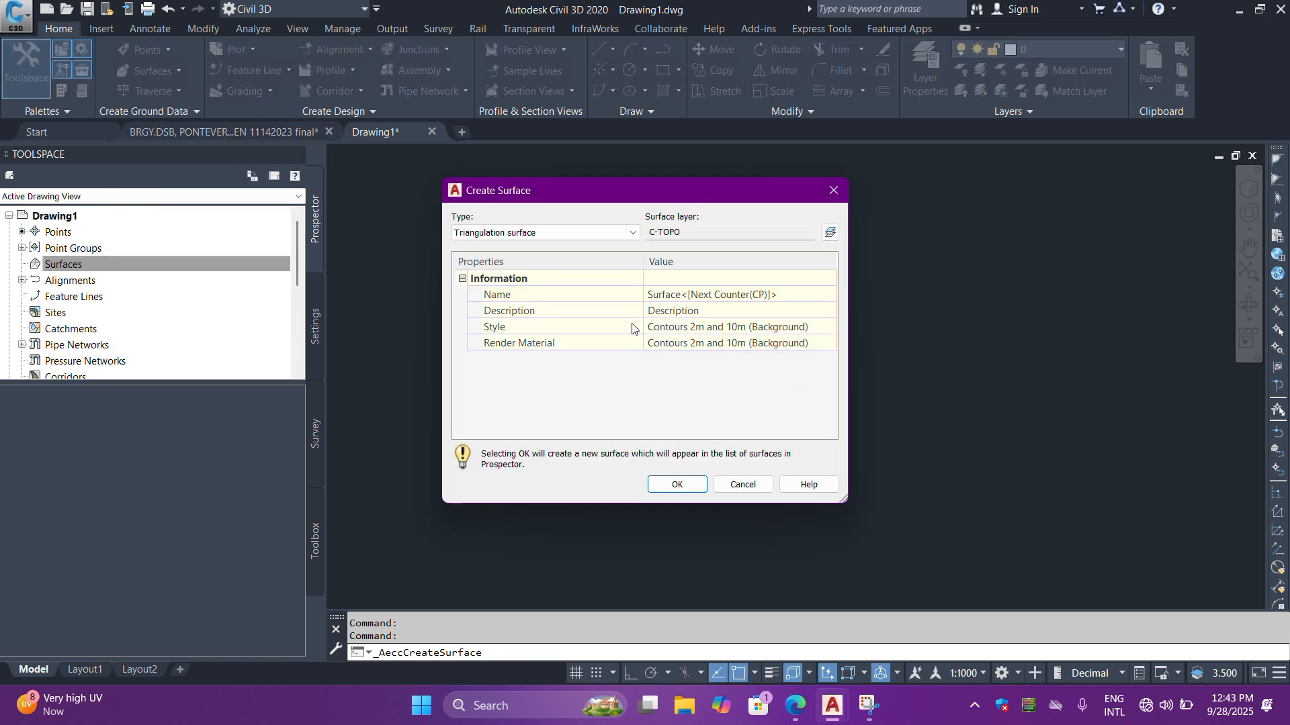
click(748, 299)
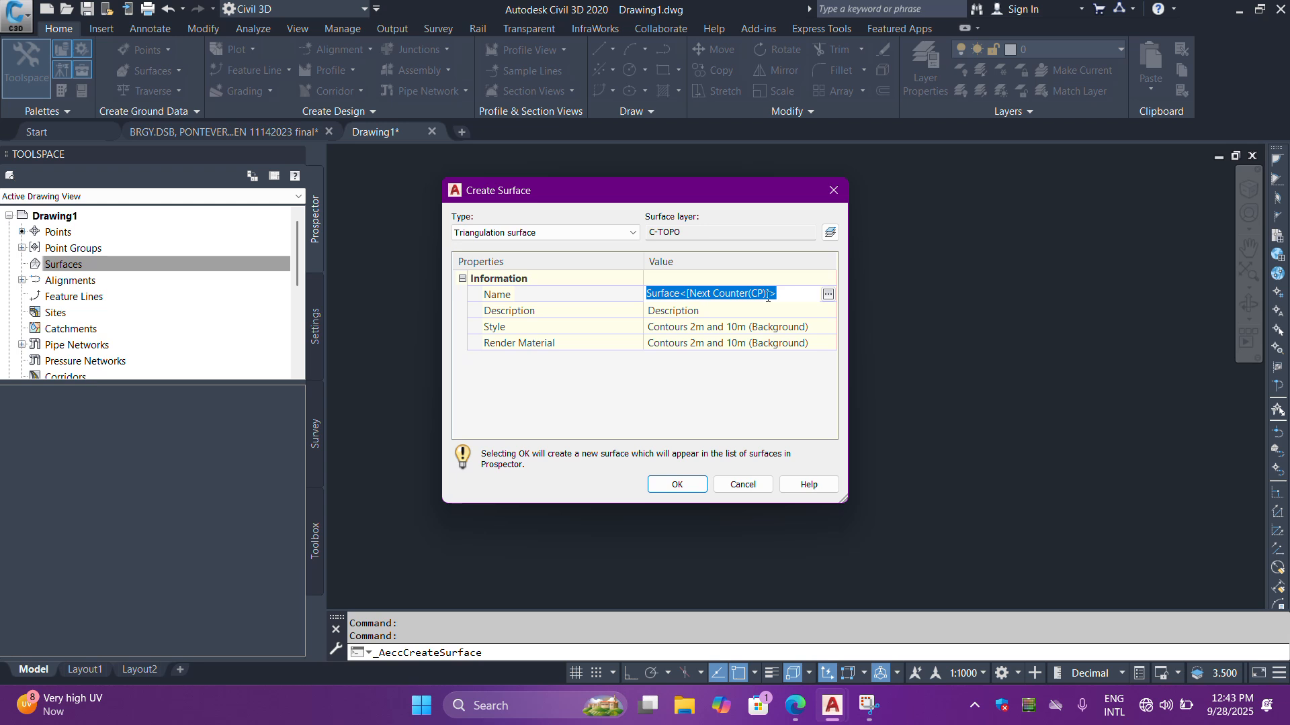
text(e)
text(EG)
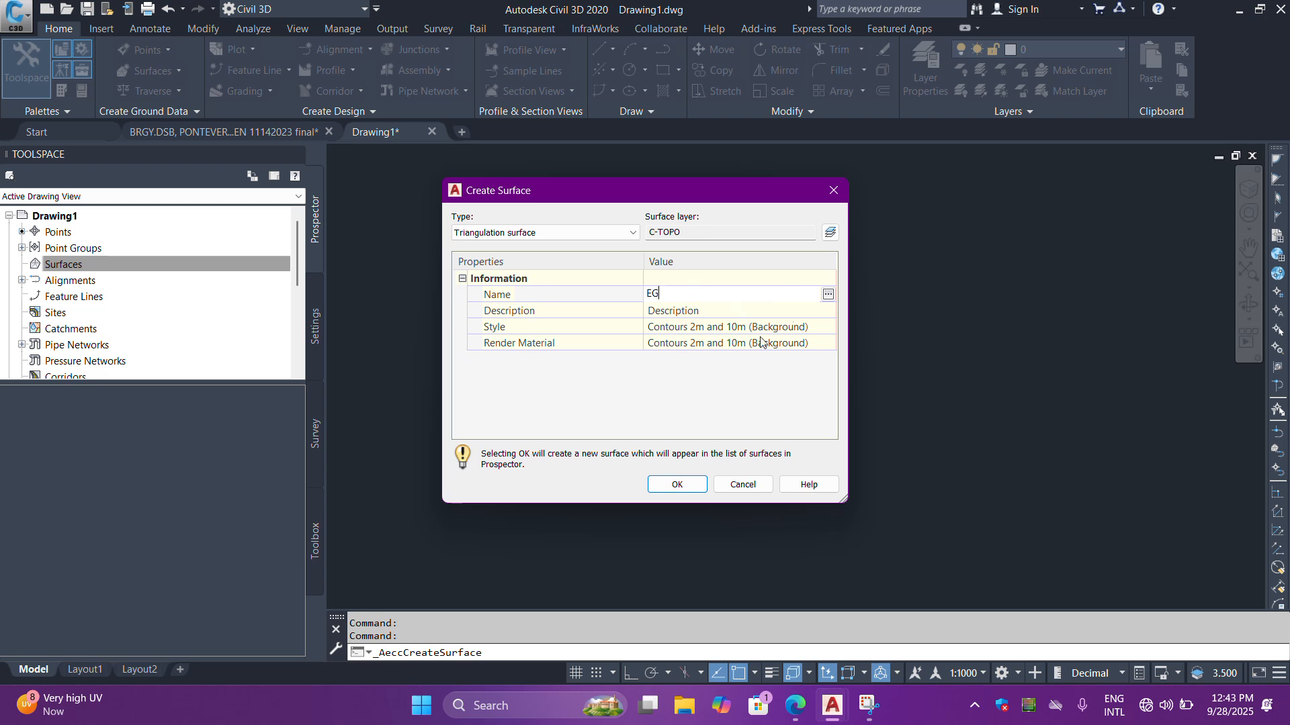
key(Return)
- Set the surface style to Contours 1m and 5m (Background) and create the surface
click(828, 327)
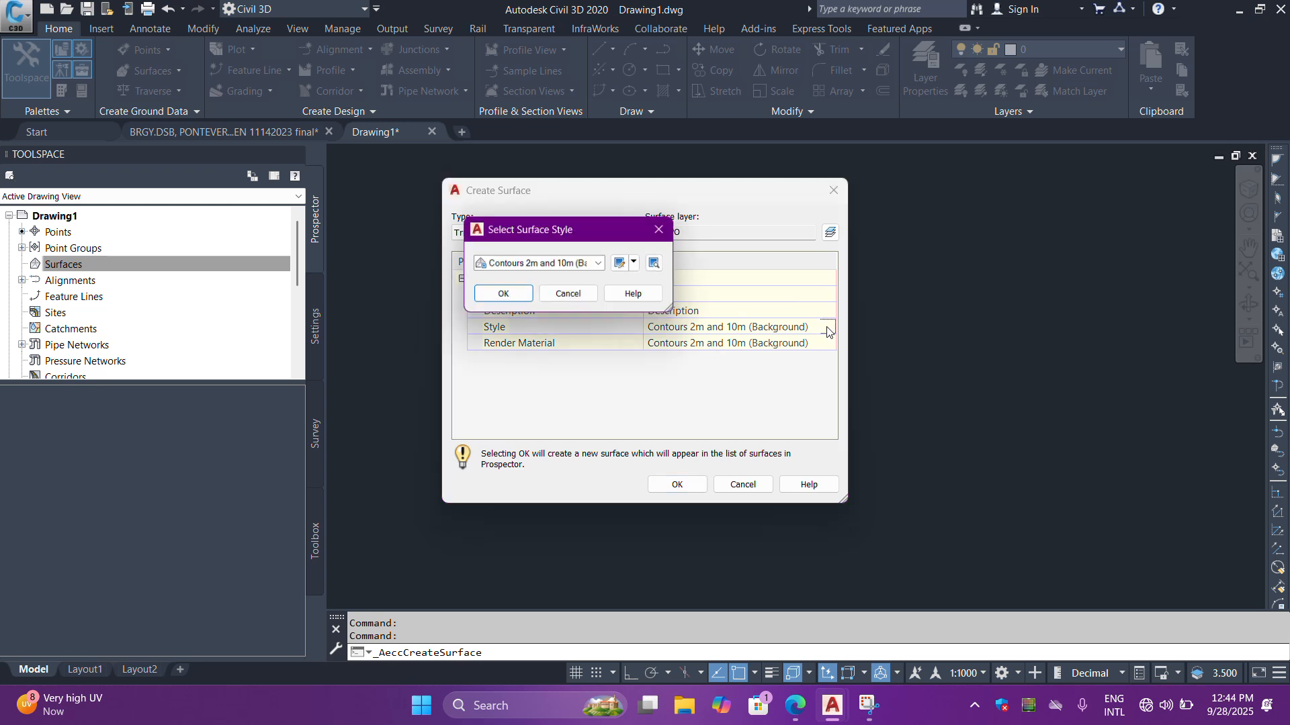
click(568, 263)
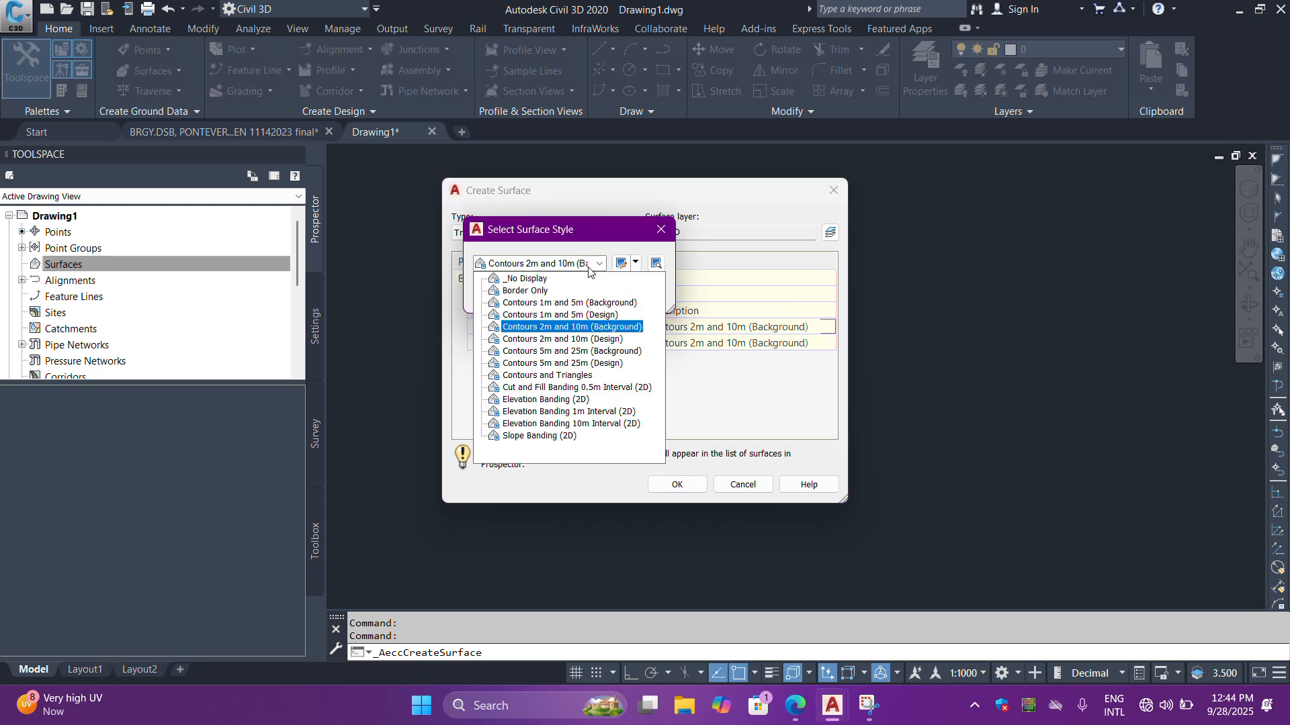
click(568, 304)
click(501, 294)
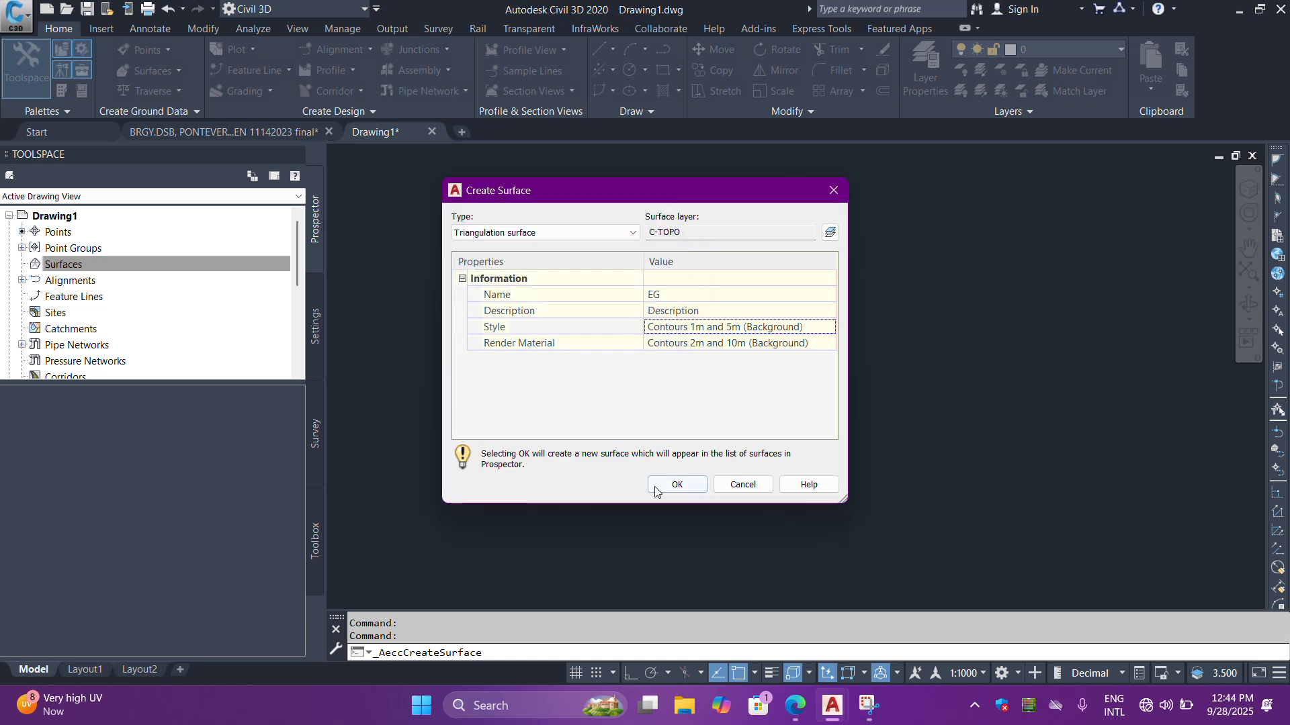
click(677, 484)
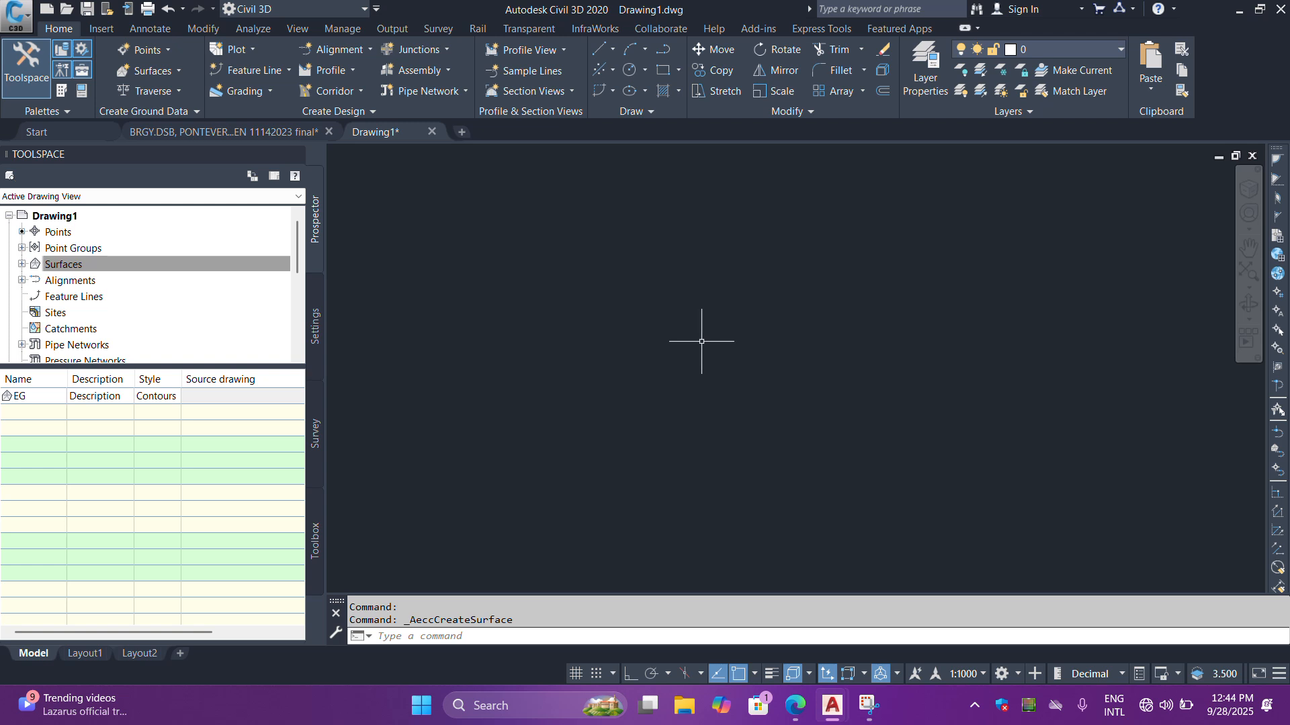
- Expand the EG surface's definition and start adding a point group to it
click(23, 265)
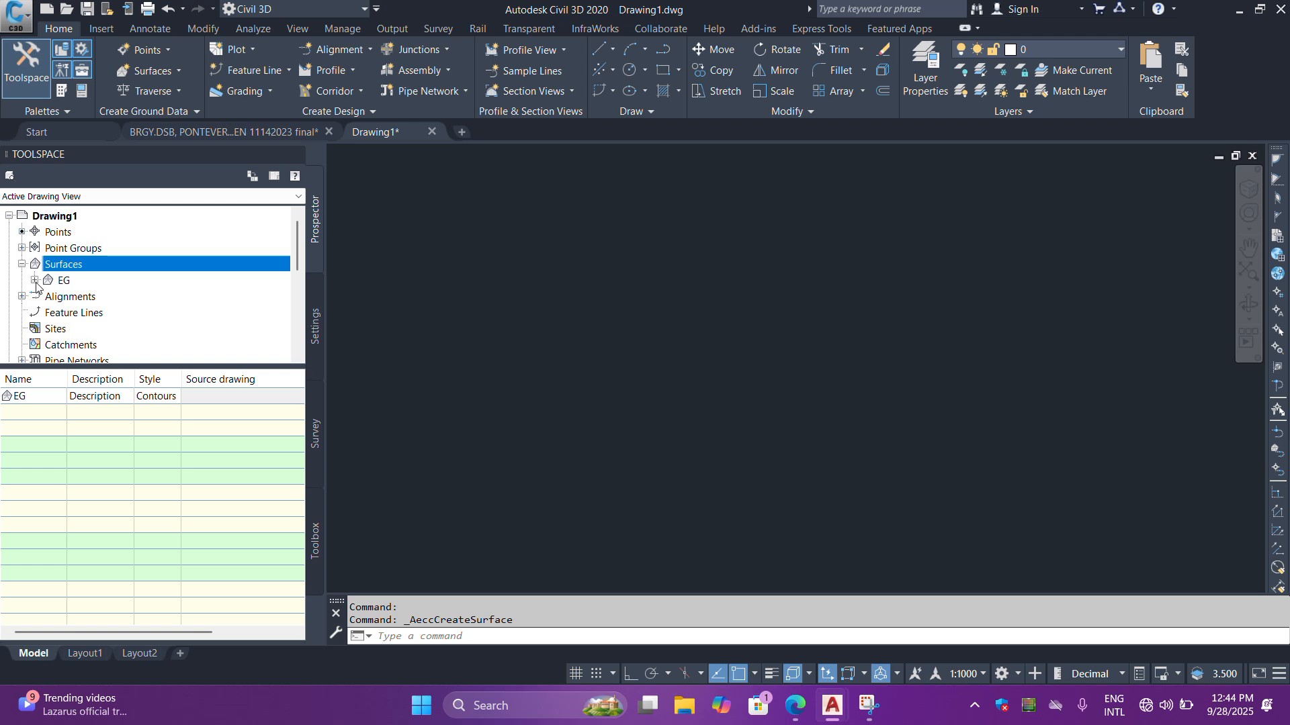
click(35, 281)
click(48, 329)
click(128, 345)
right_click(136, 348)
click(159, 356)
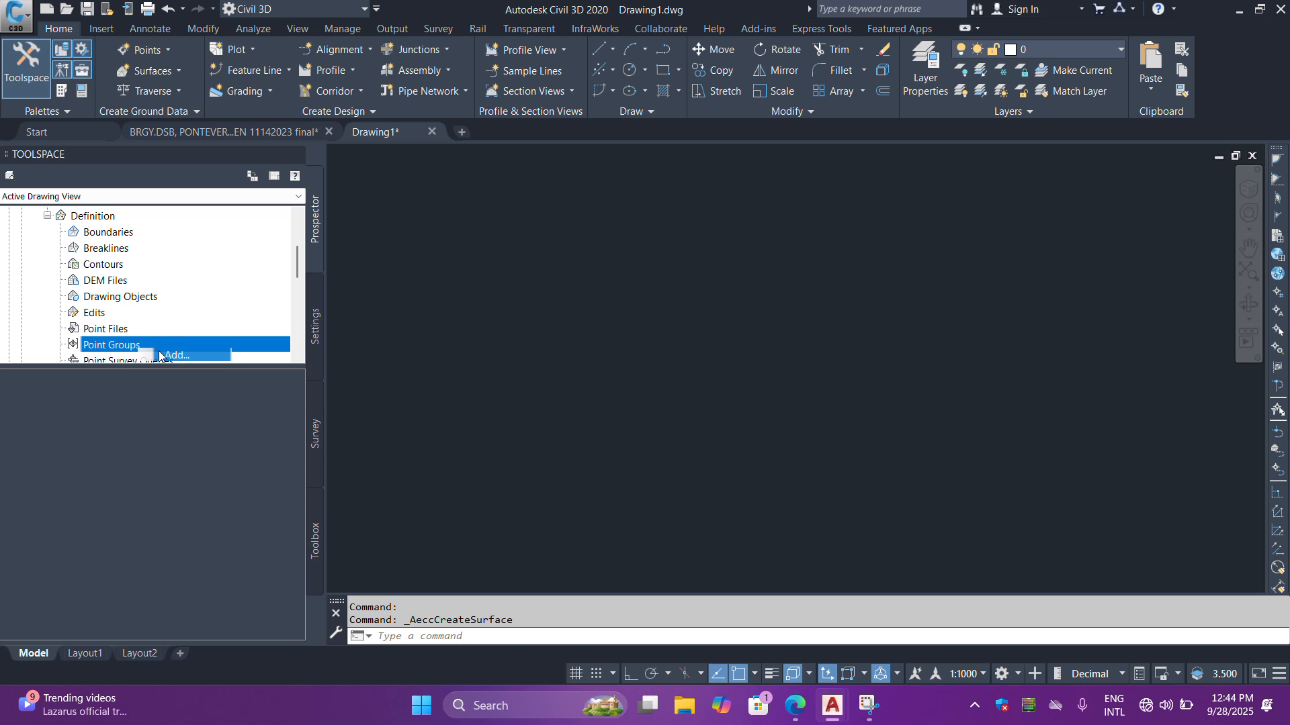
- Set the point label style of the _All Points group to Point#-Elevation-Description
click(607, 283)
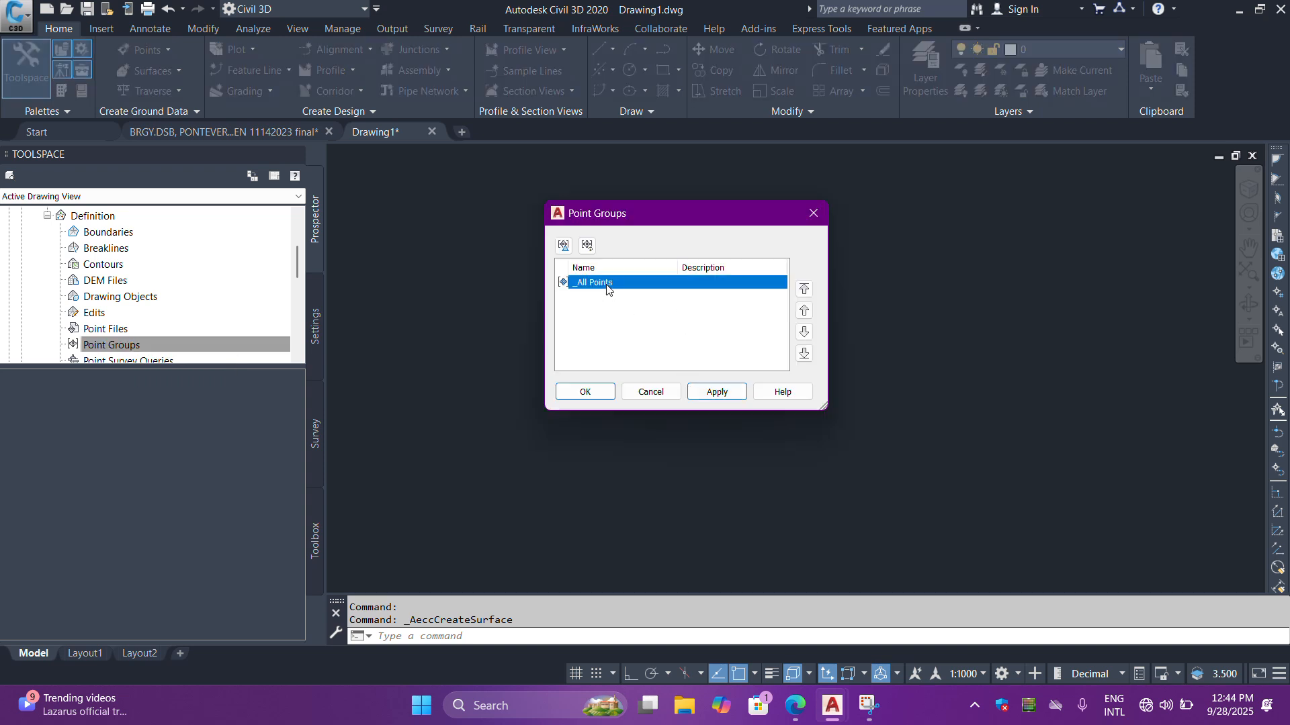
double_click(606, 283)
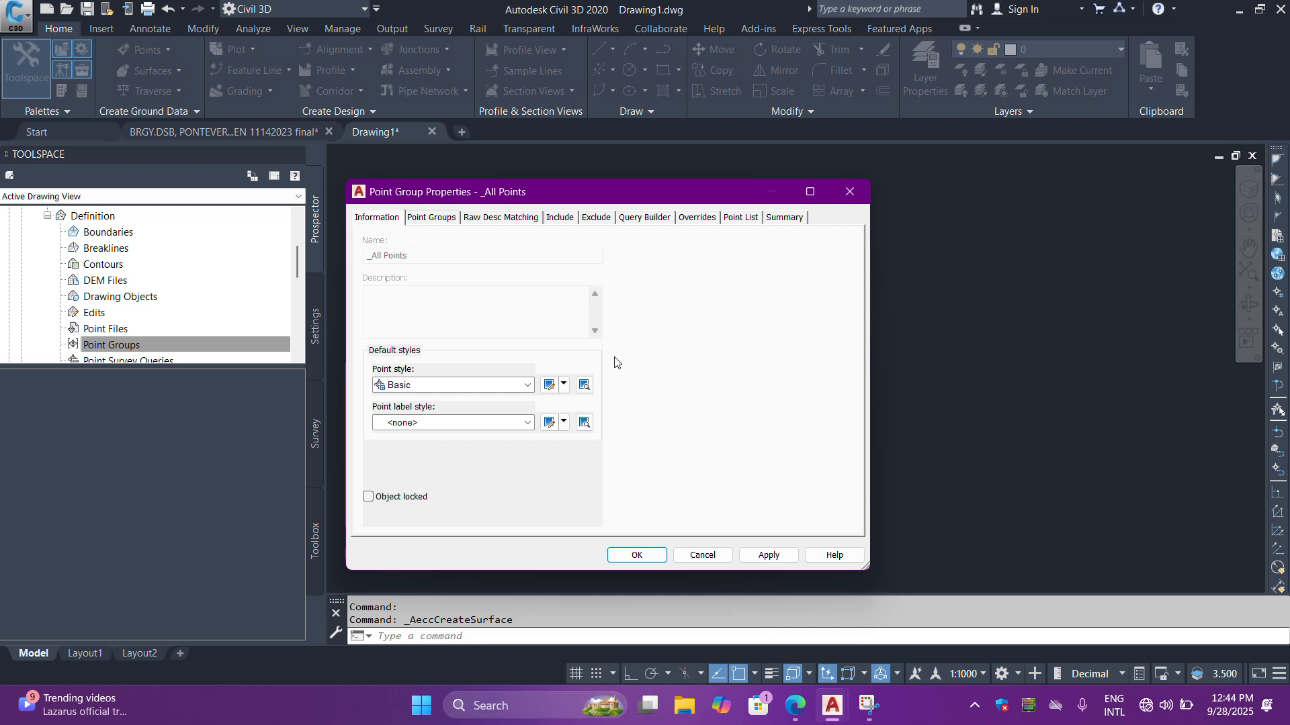
click(437, 423)
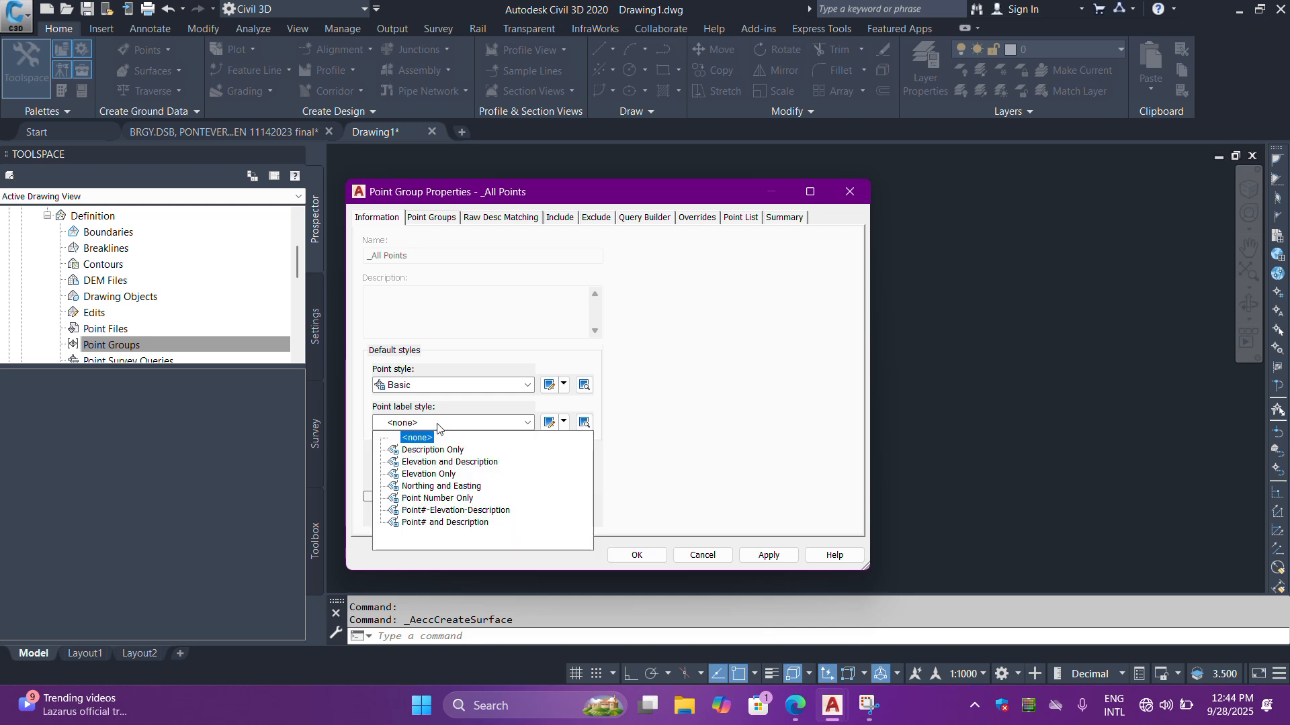
click(456, 511)
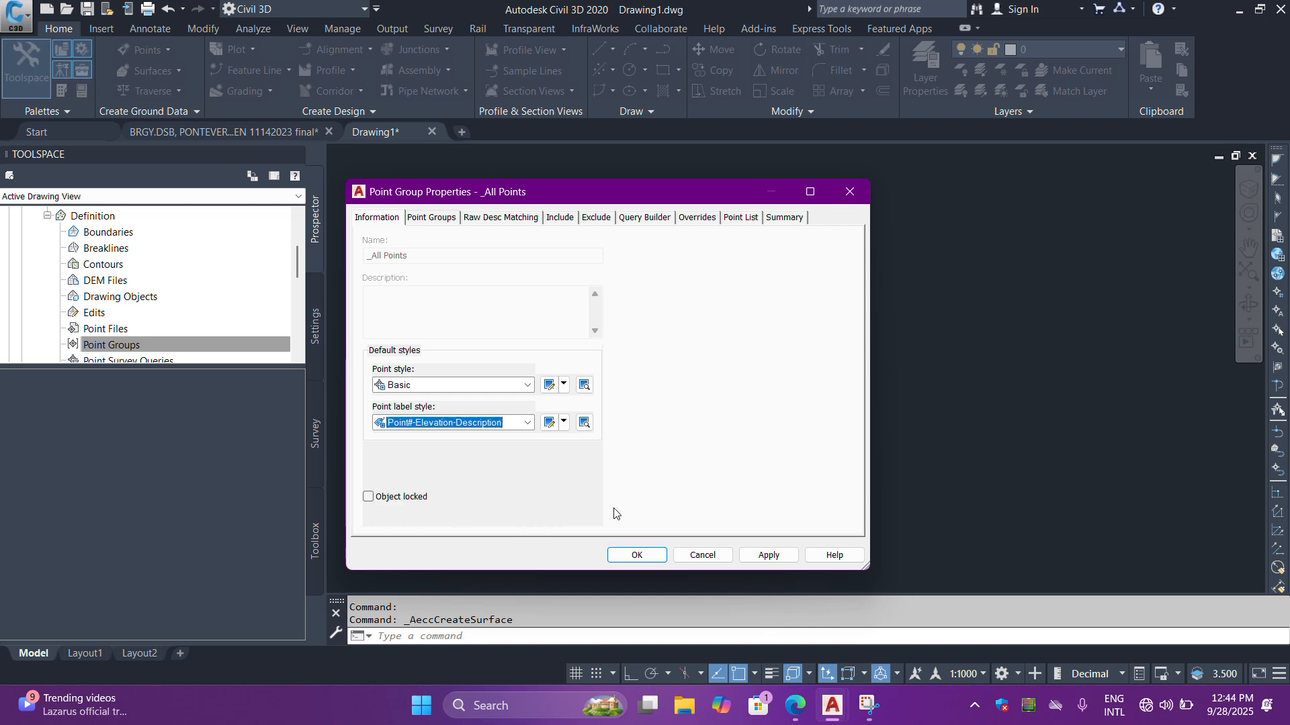
click(769, 556)
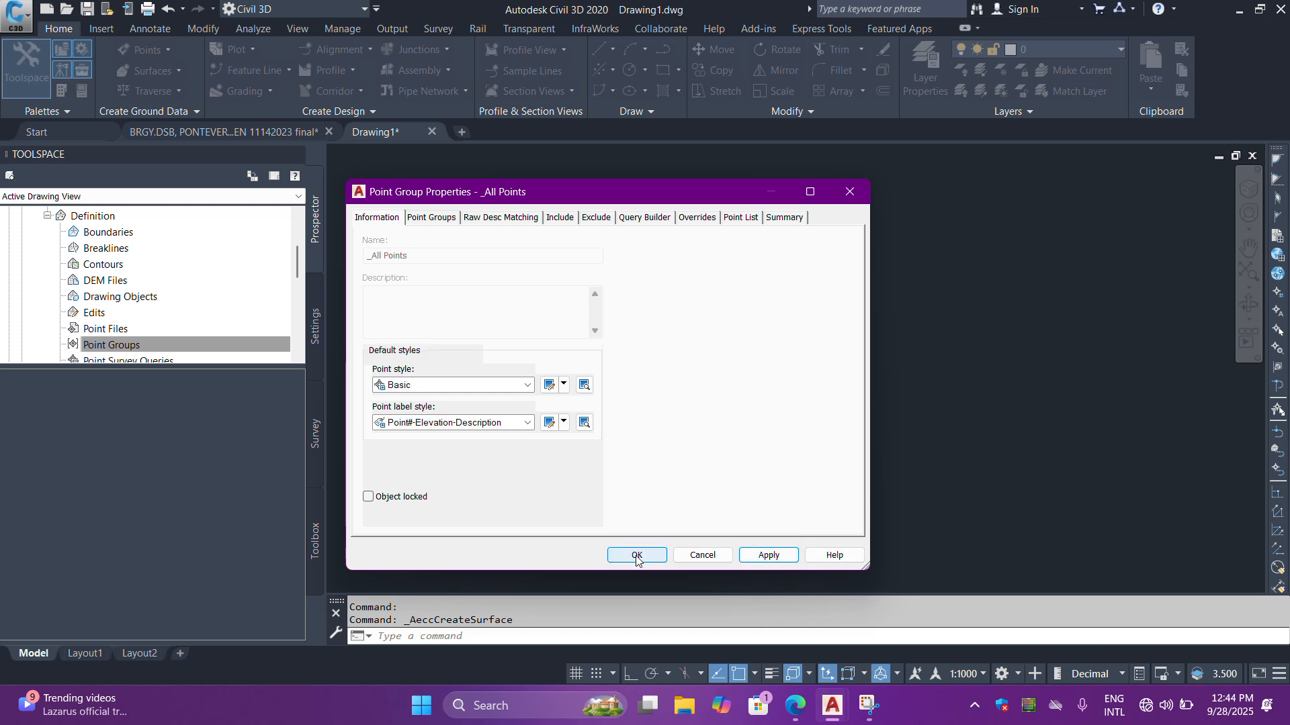
click(637, 556)
- Add the _All Points group to the EG surface definition
click(609, 287)
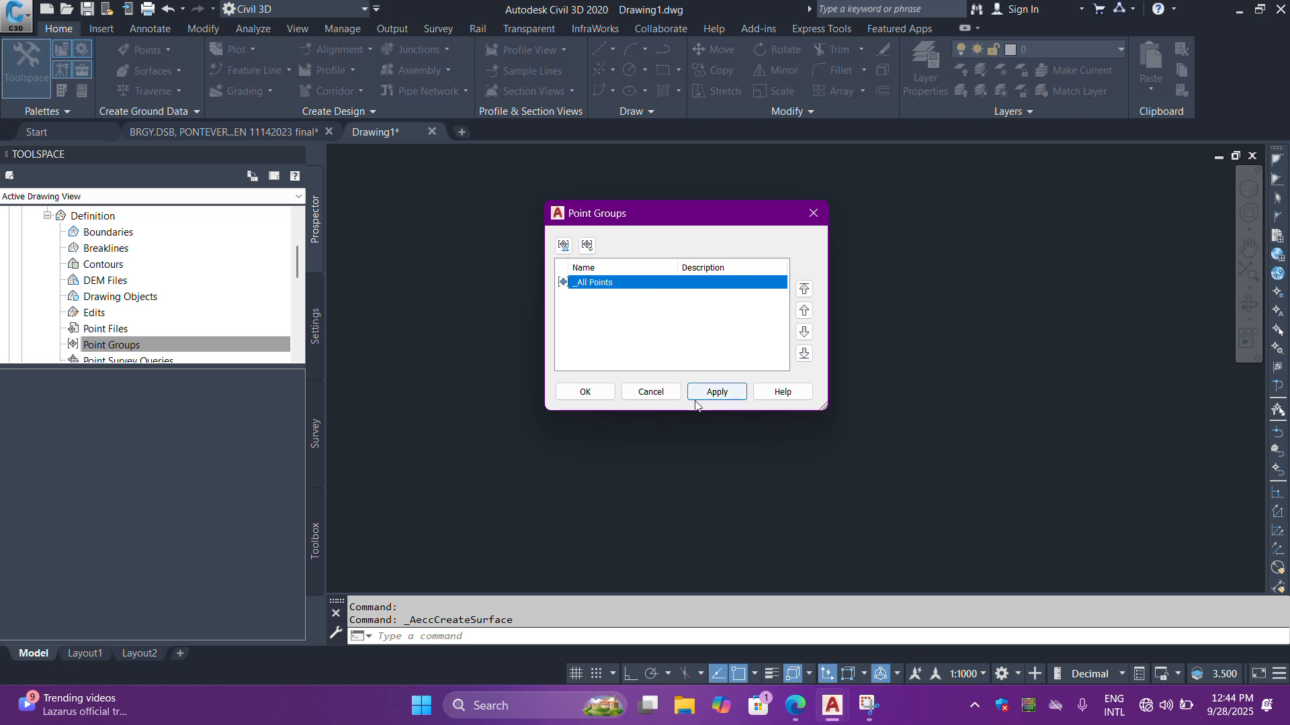
click(716, 396)
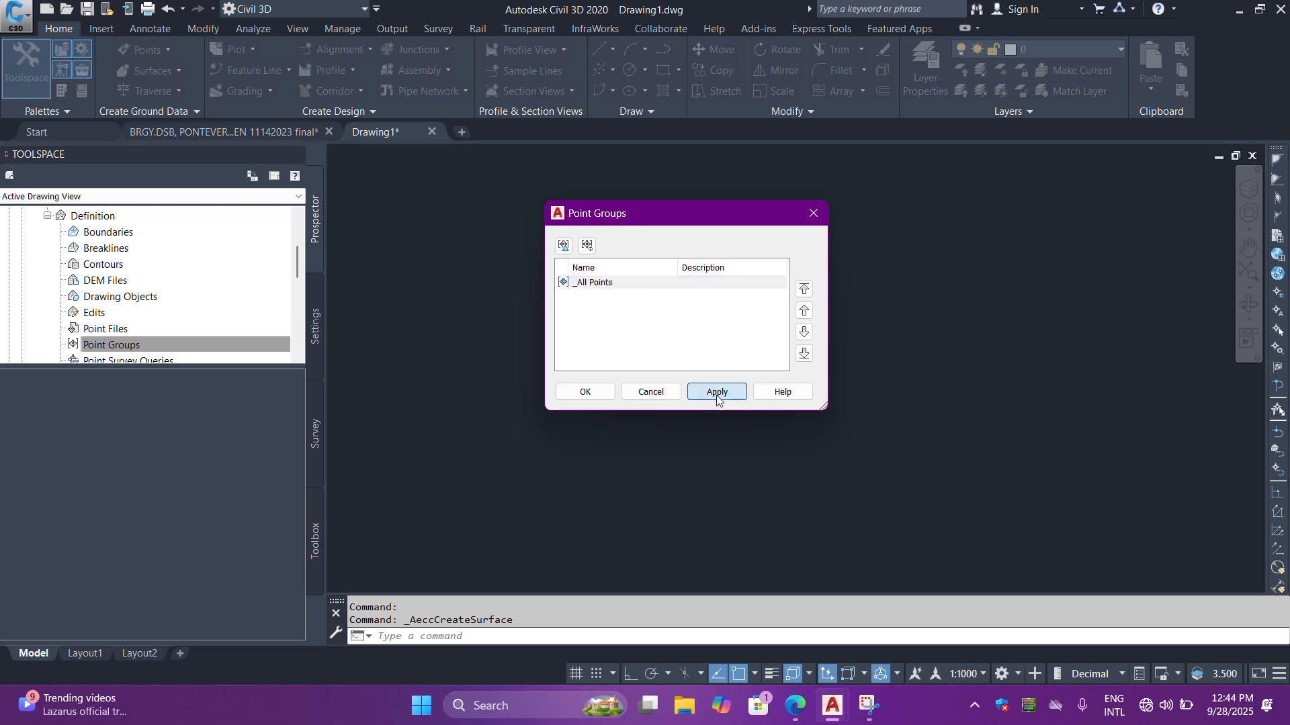
click(596, 396)
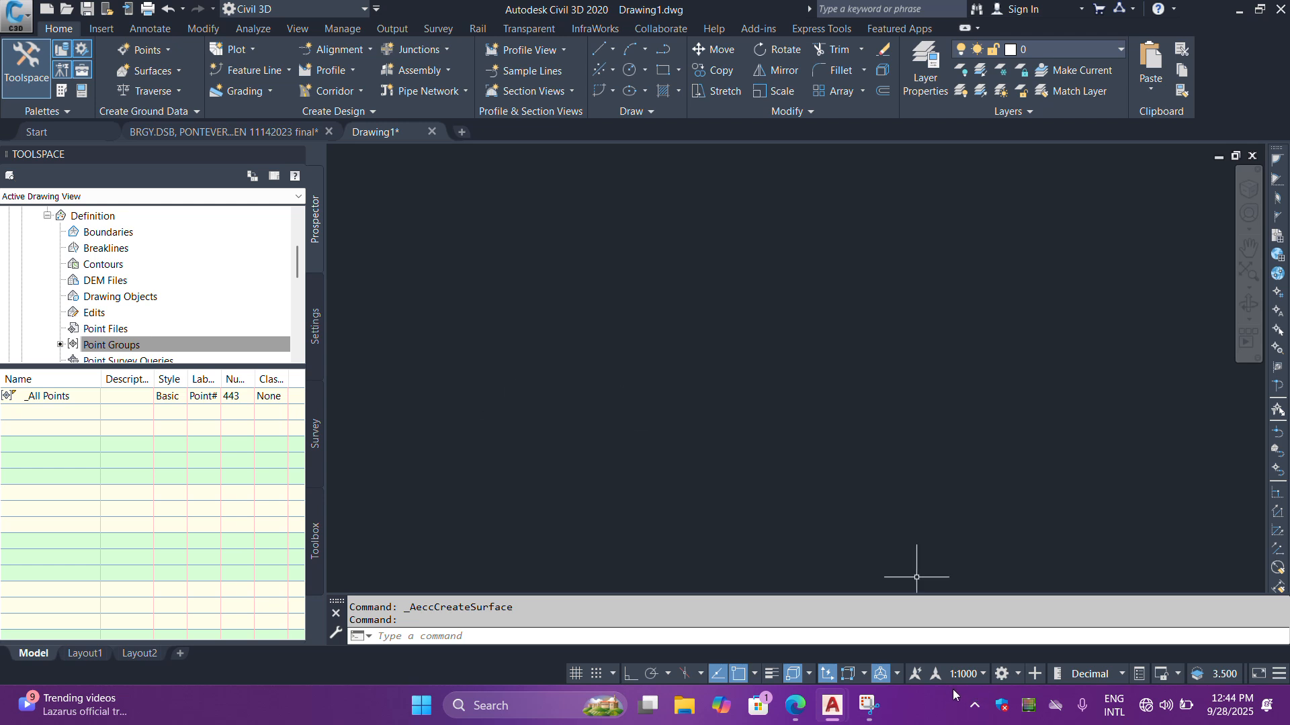
- Set the annotation scale to 1:100 and zoom to the drawing's extents
click(975, 675)
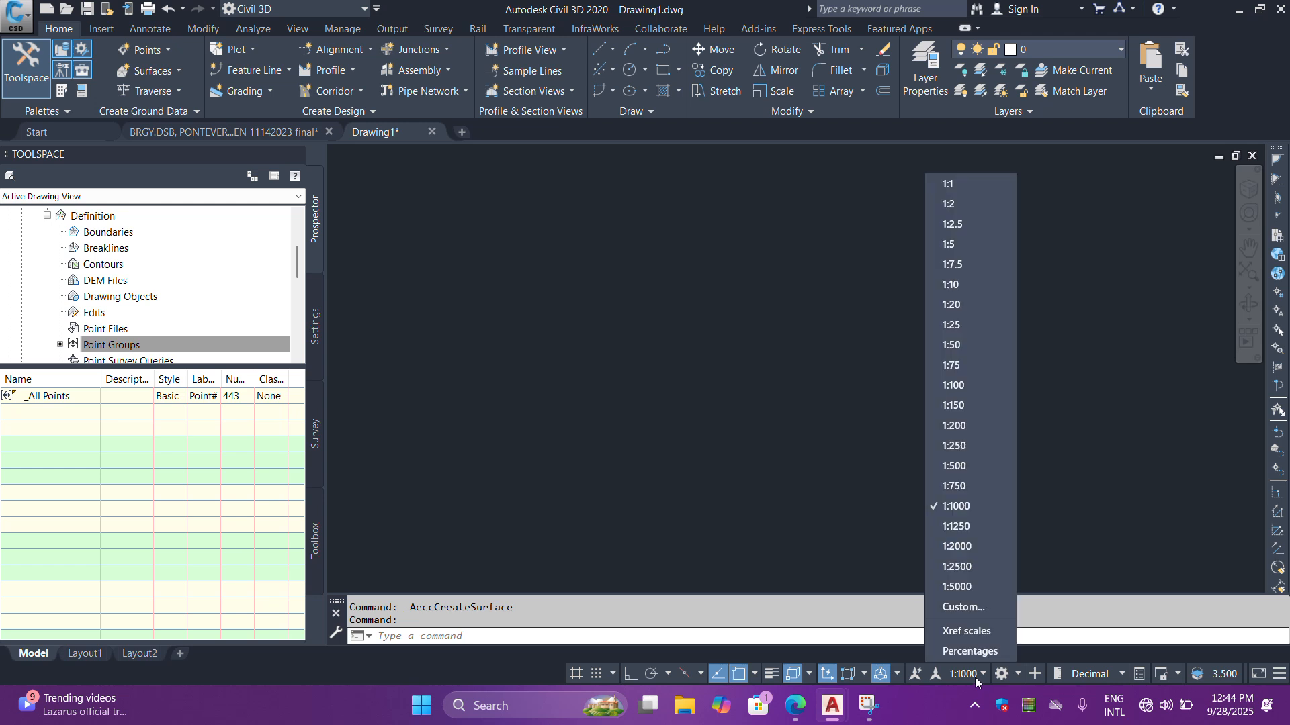
click(971, 388)
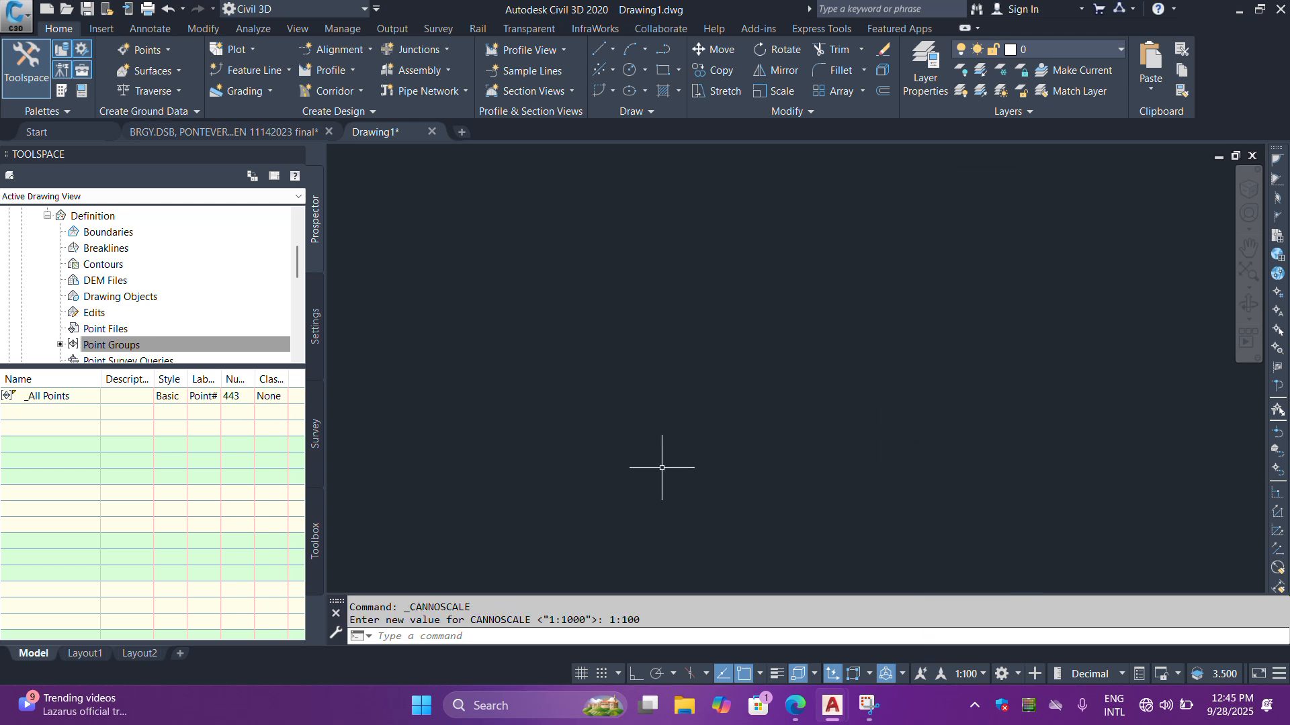
click(495, 642)
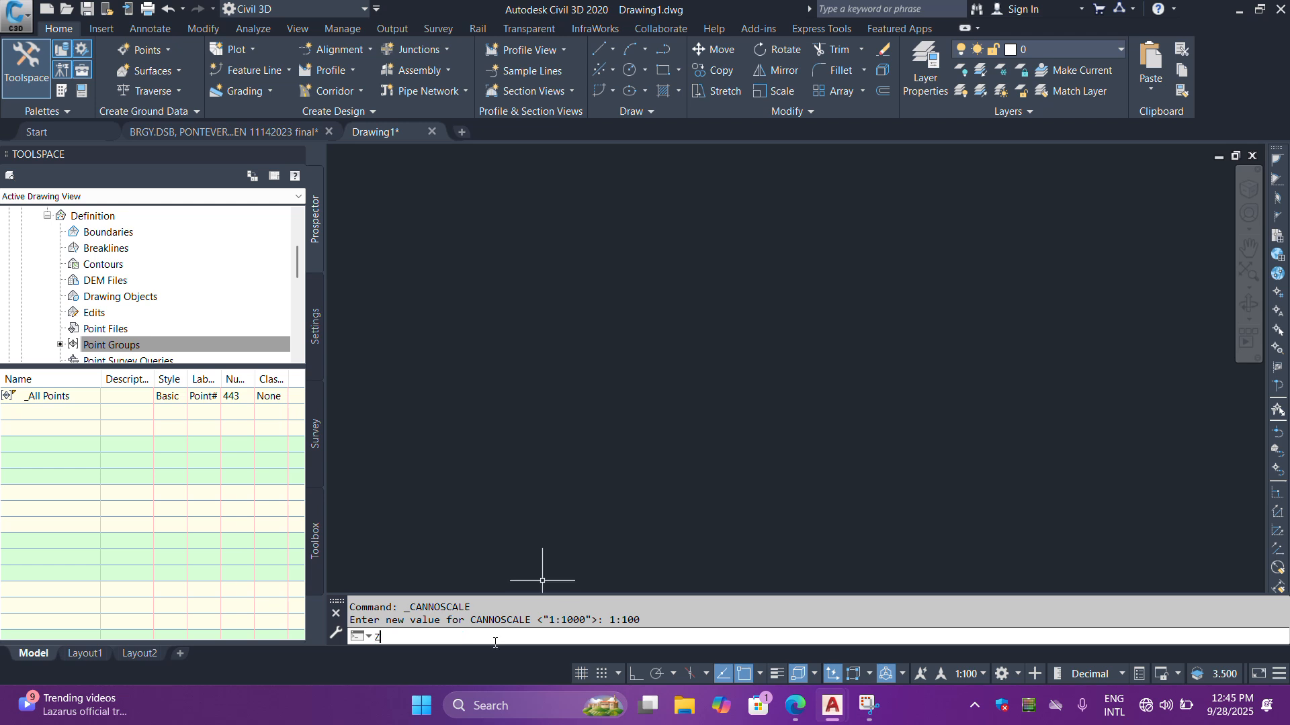
text(z)
key(Return)
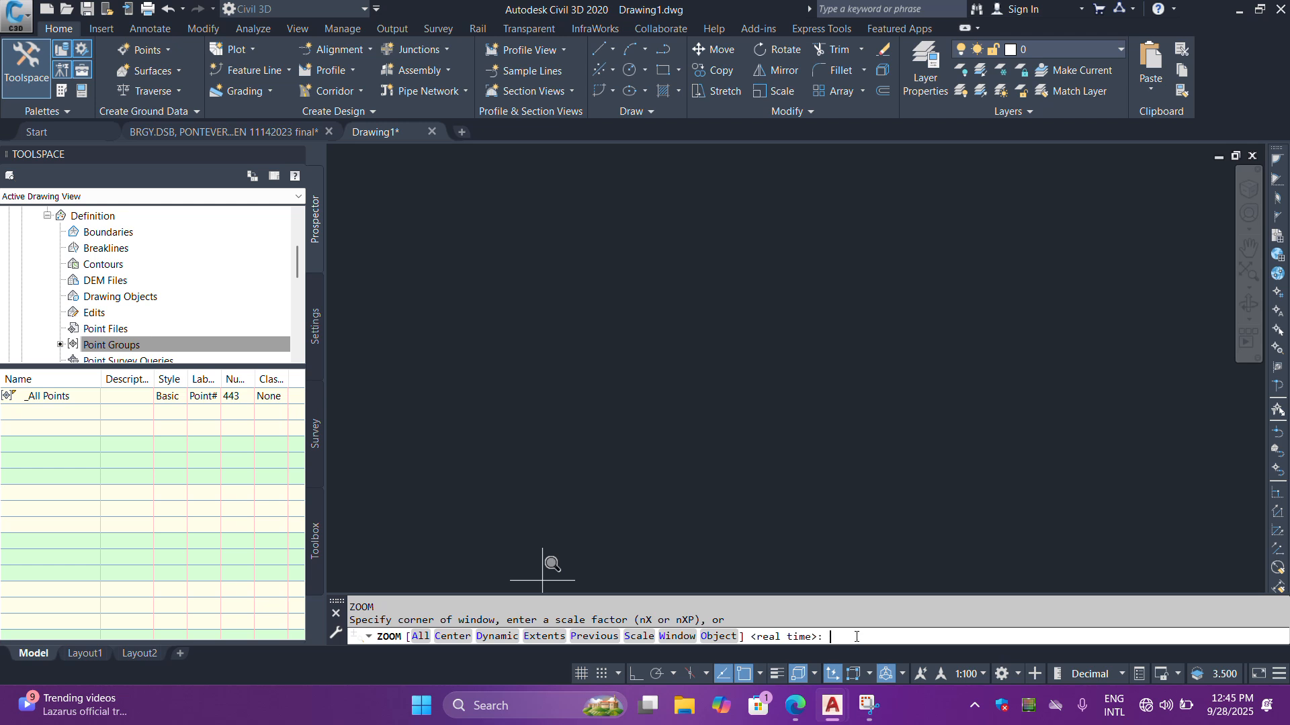
text(E)
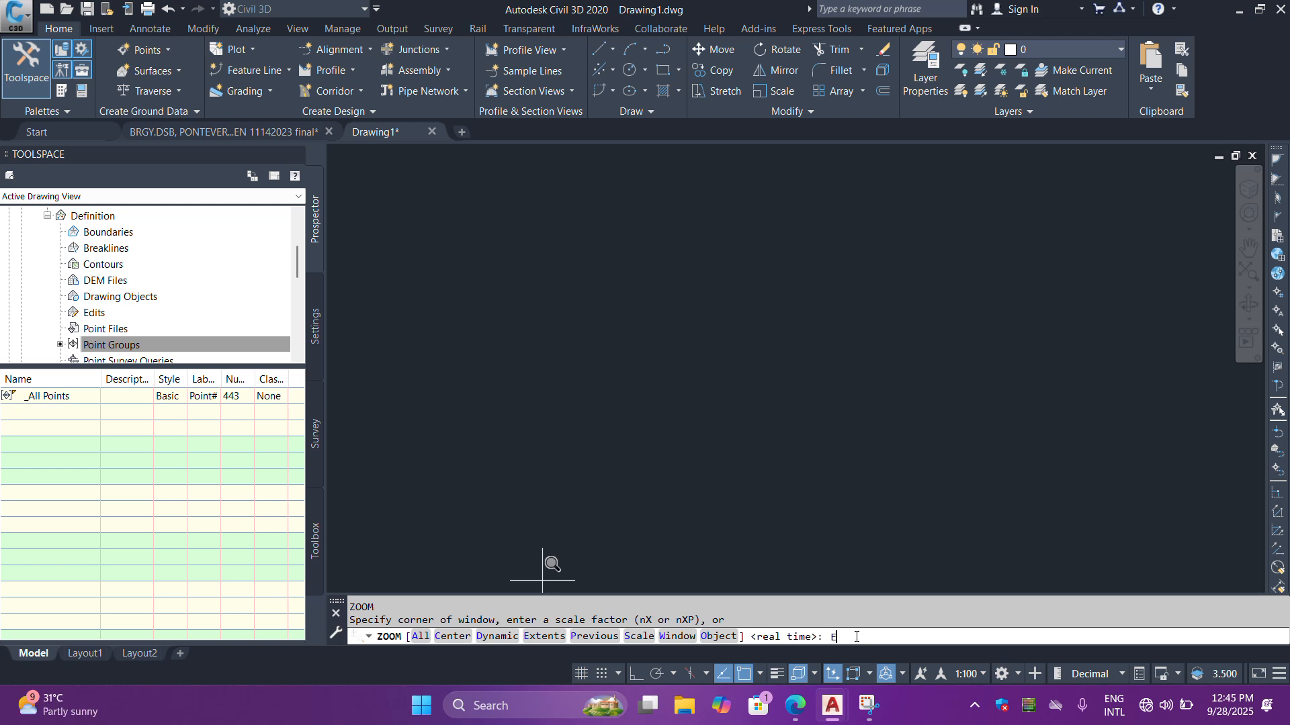
key(Return)
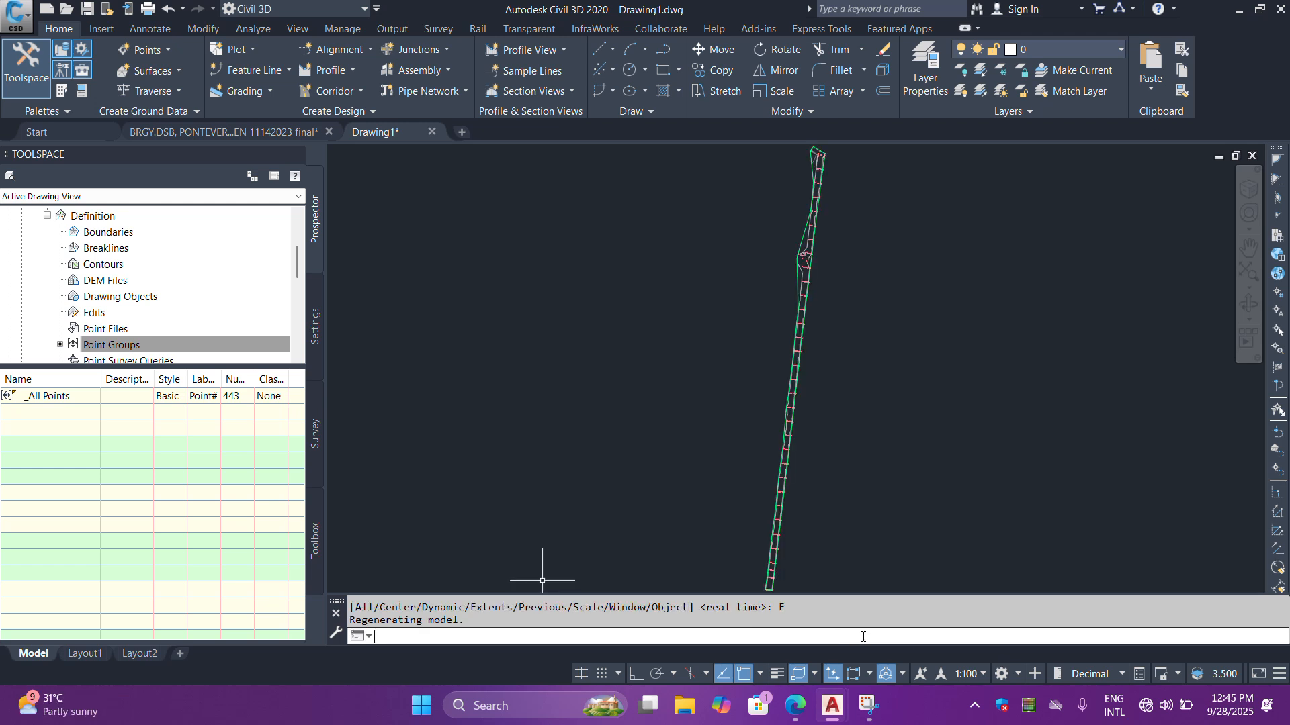
- Examine the surface border, contours and point labels along the surveyed strip, down to the individual points at its northern end
scroll(875, 460, down, 2)
scroll(899, 264, up, 9)
scroll(849, 285, down, 5)
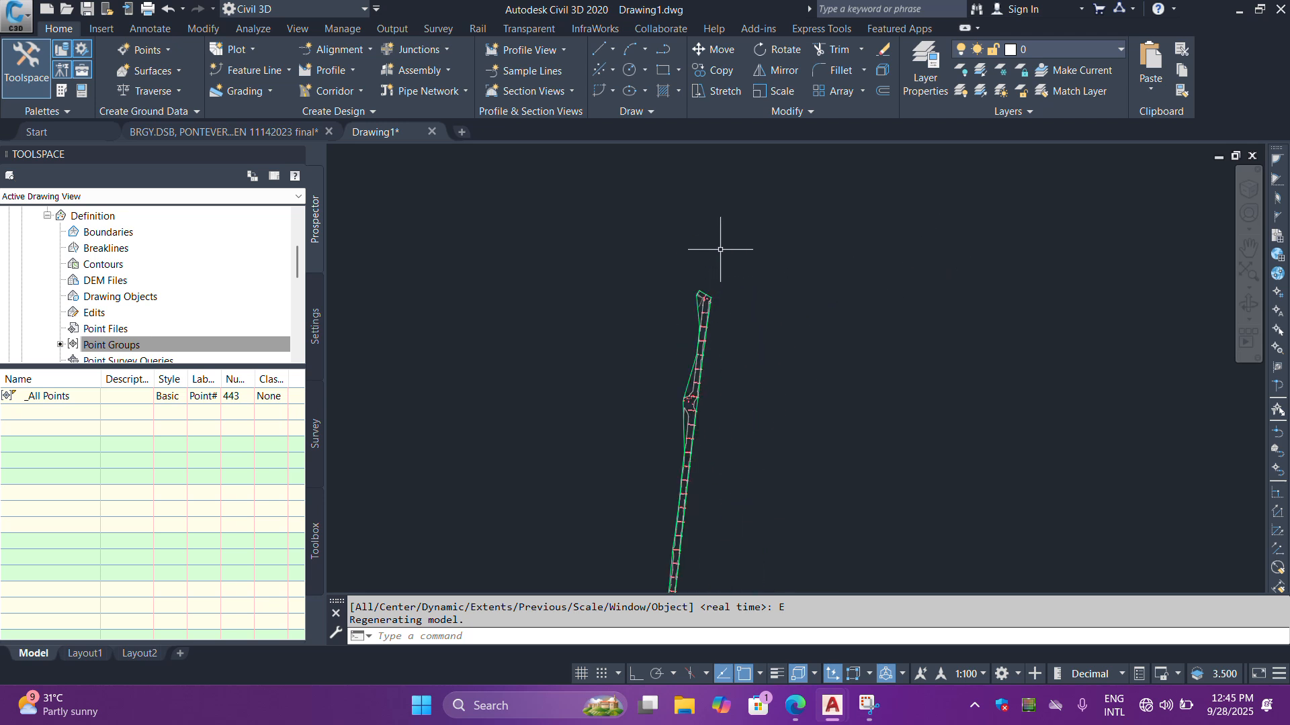
scroll(705, 288, up, 5)
scroll(780, 316, down, 4)
scroll(761, 313, up, 4)
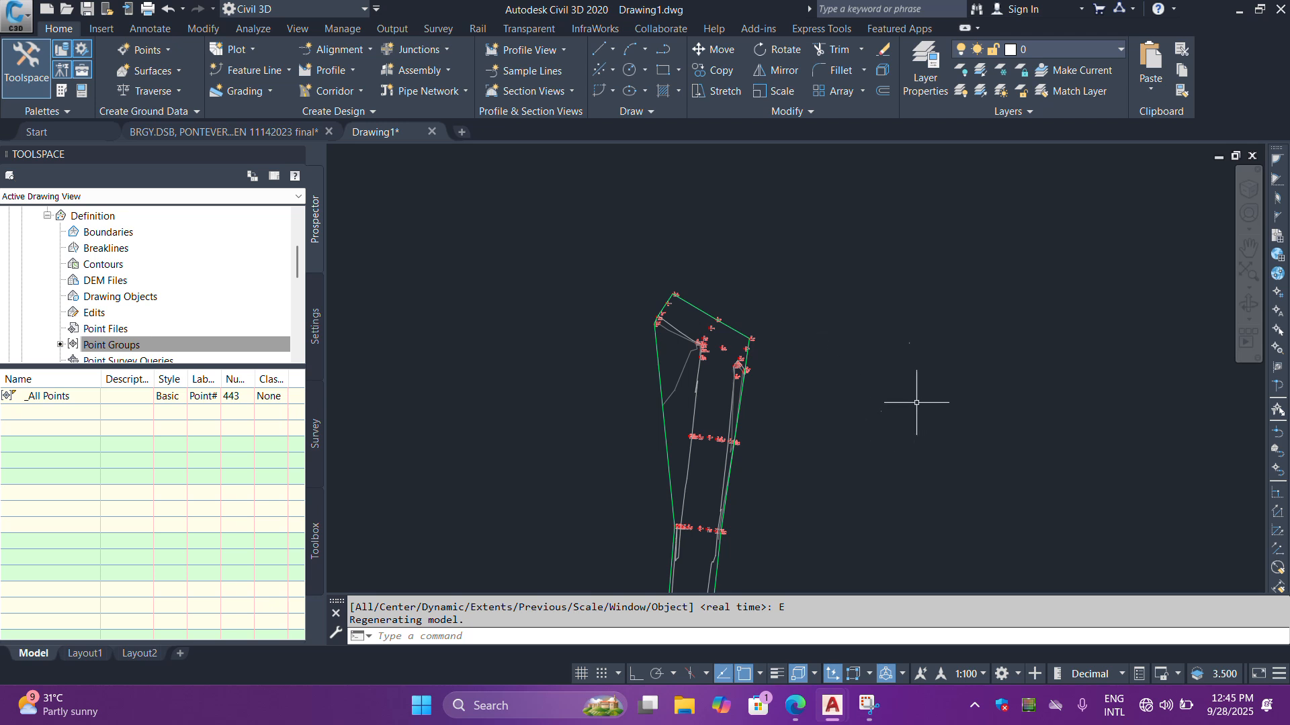
scroll(755, 348, down, 5)
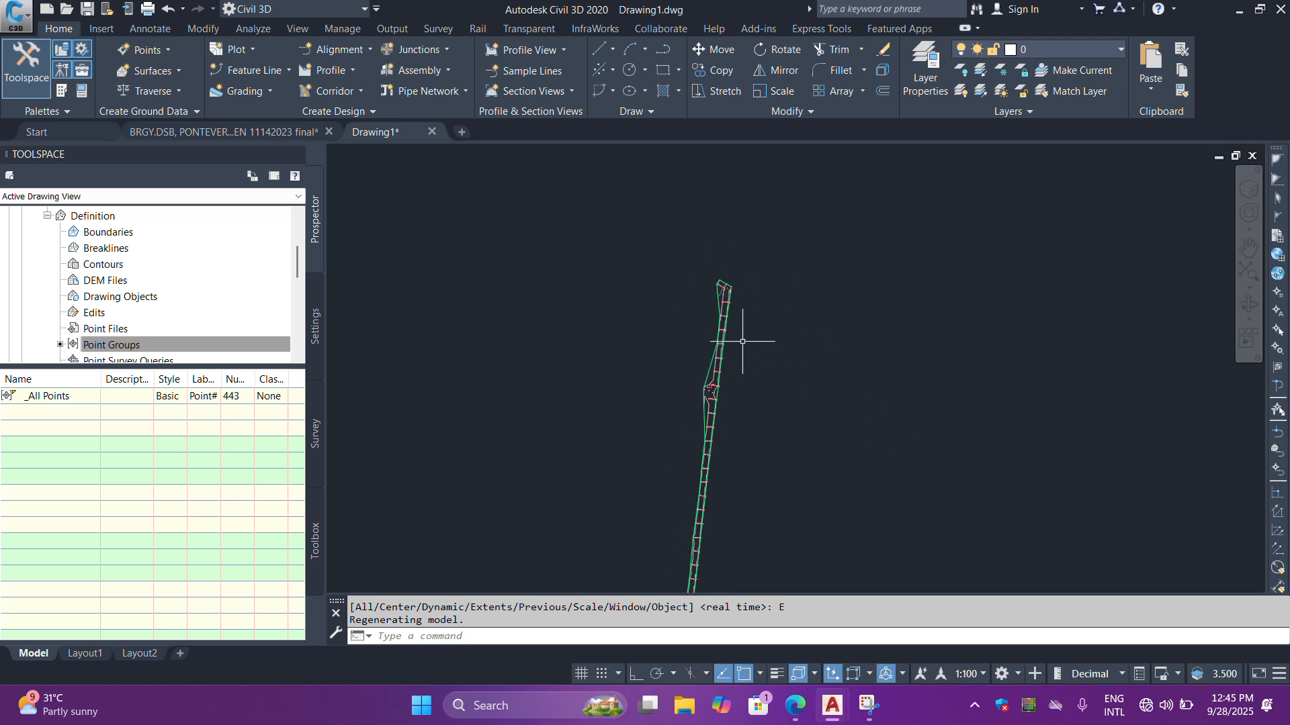
scroll(743, 346, up, 3)
scroll(754, 438, down, 3)
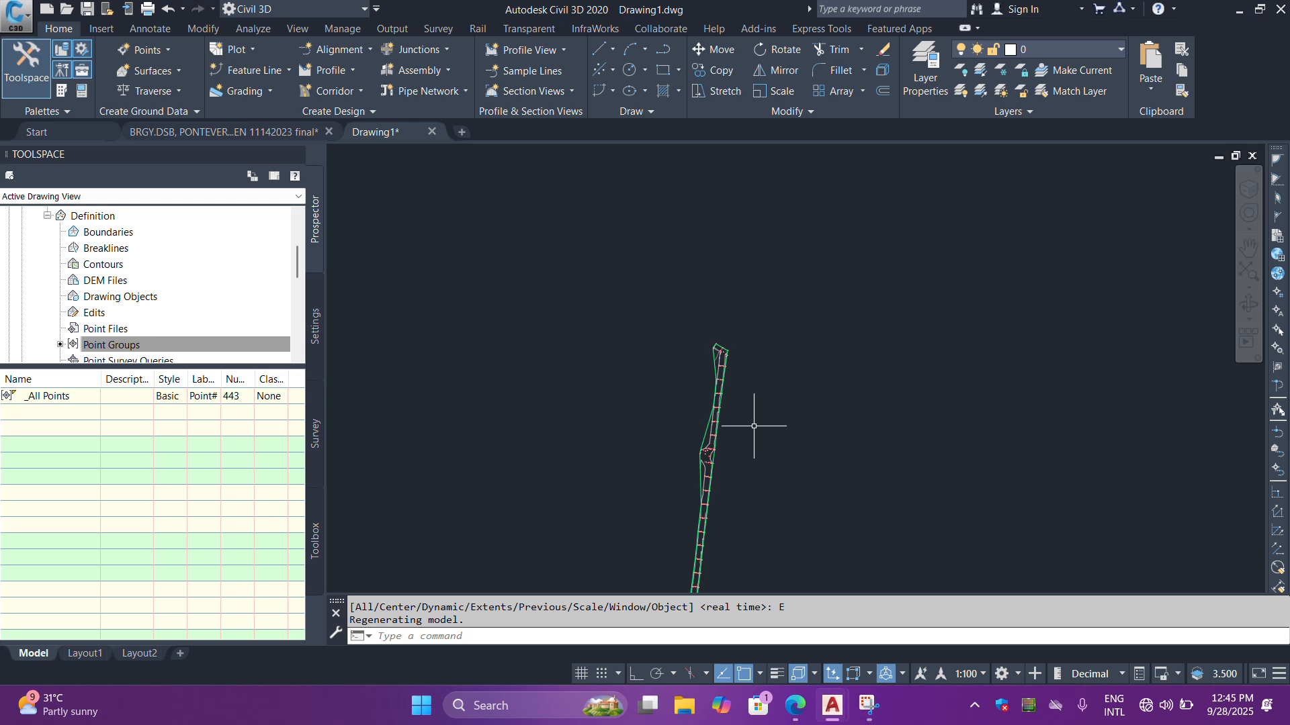
scroll(749, 351, up, 3)
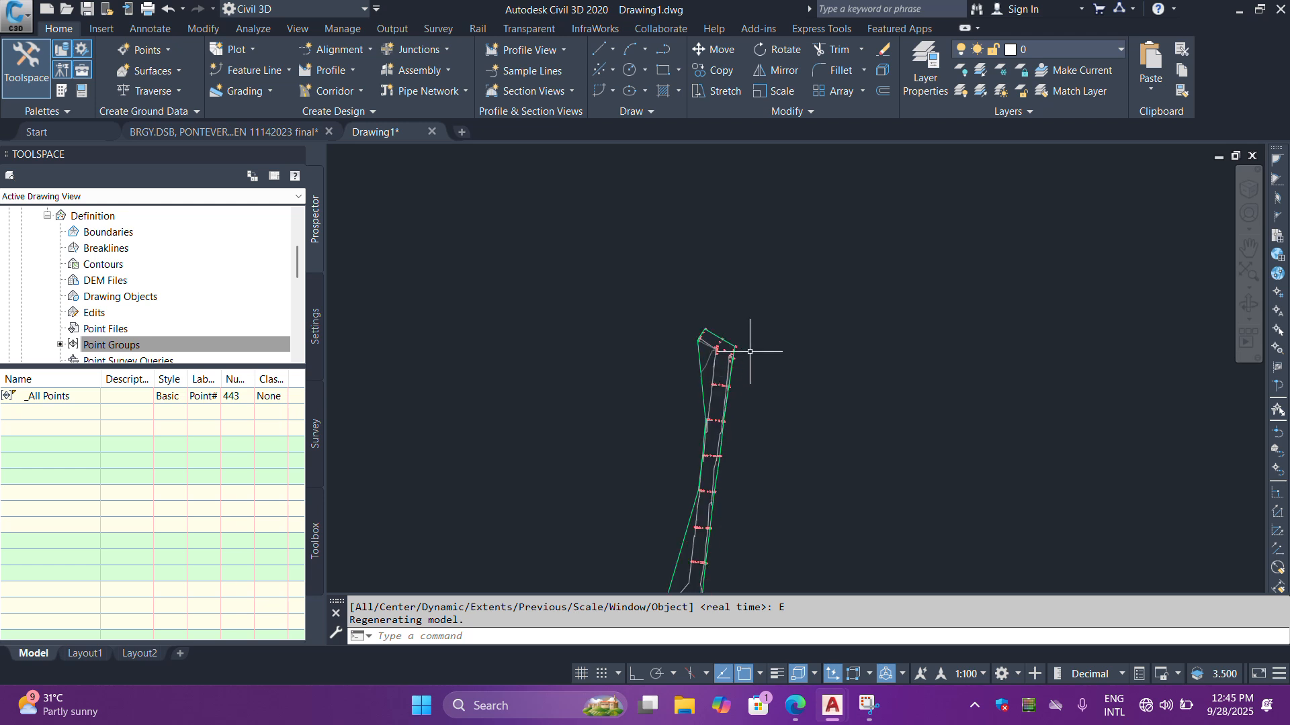
scroll(692, 325, up, 2)
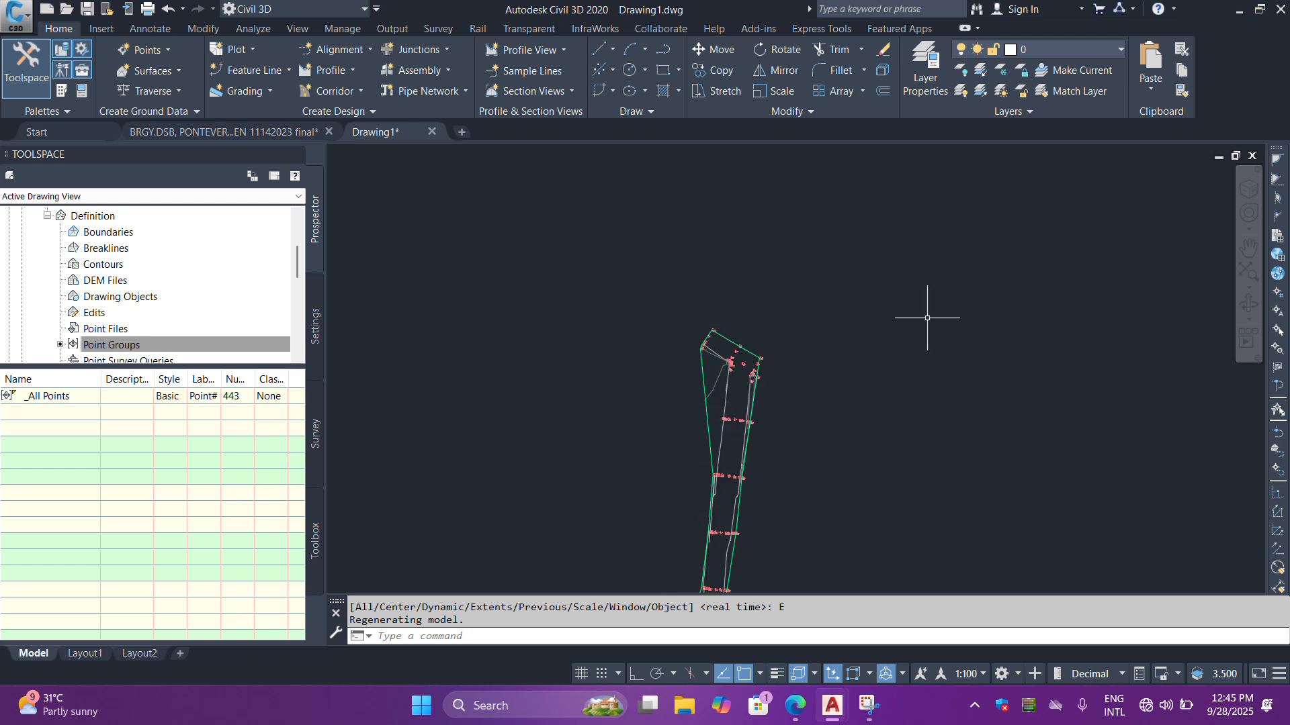
scroll(807, 304, down, 2)
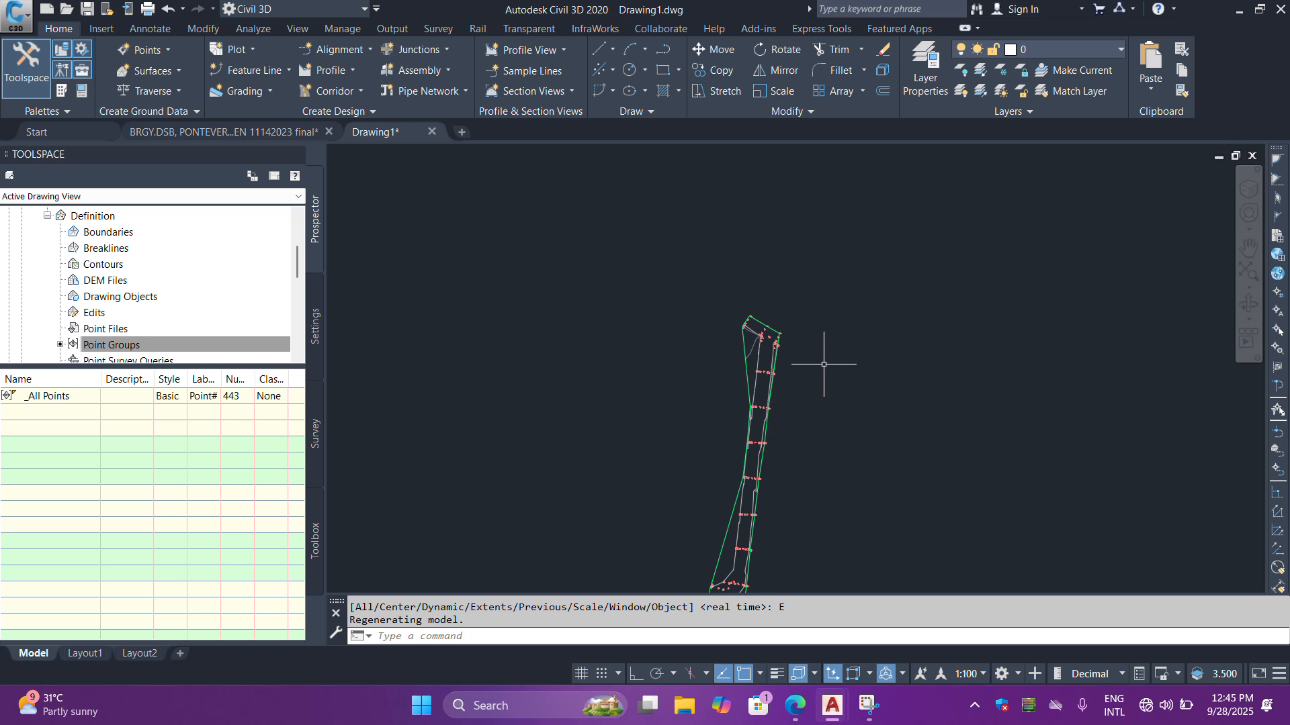
scroll(714, 296, down, 2)
scroll(736, 457, up, 2)
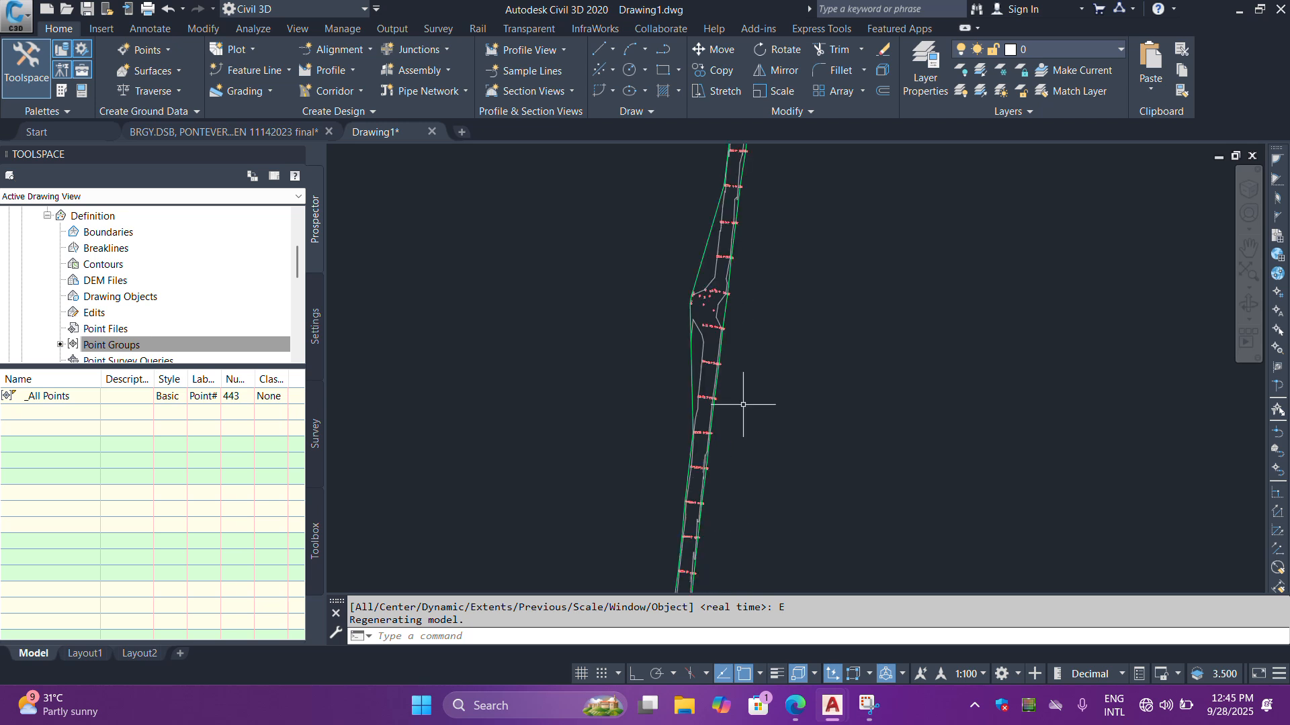
scroll(816, 459, down, 2)
scroll(832, 455, up, 1)
scroll(815, 504, down, 2)
scroll(831, 423, up, 4)
scroll(743, 470, up, 3)
scroll(702, 462, down, 3)
scroll(575, 302, up, 4)
scroll(622, 274, down, 4)
scroll(546, 253, up, 5)
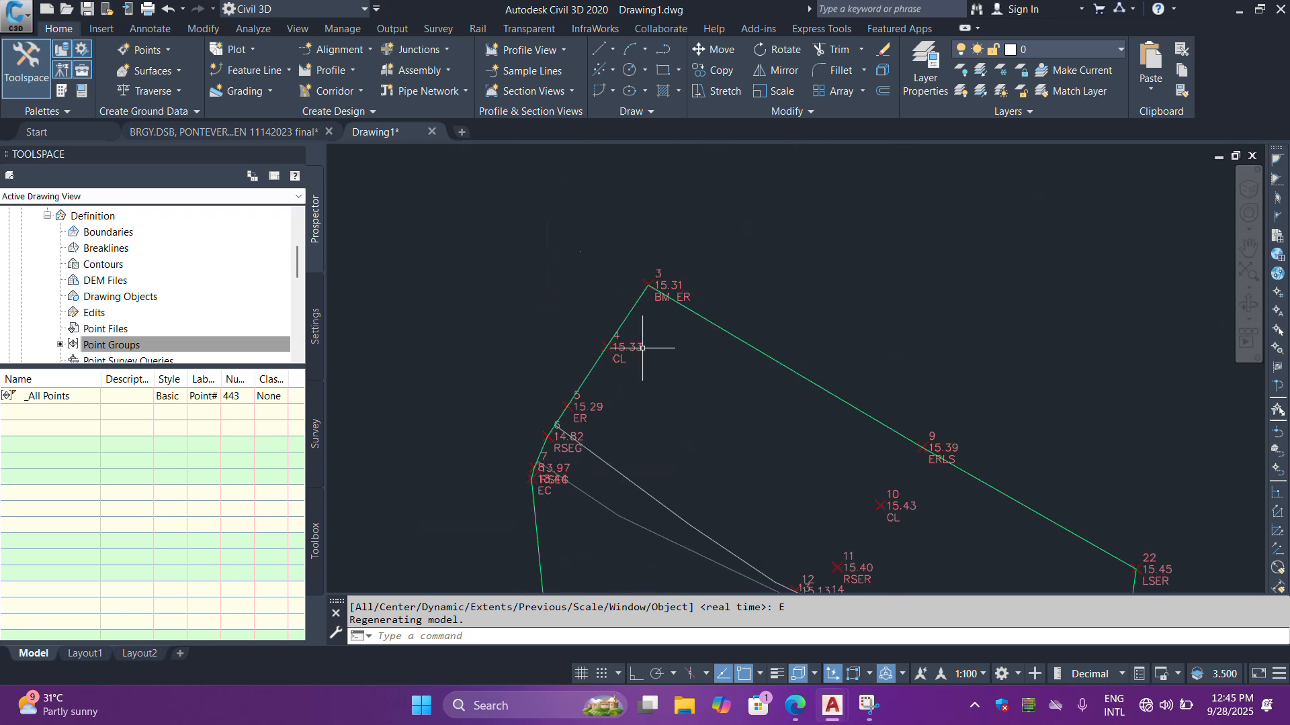
- Examine the labels of points 4 to 8 and the contours beside them at the strip's northern end
scroll(534, 438, up, 4)
scroll(568, 373, down, 4)
scroll(586, 385, up, 4)
scroll(624, 410, down, 7)
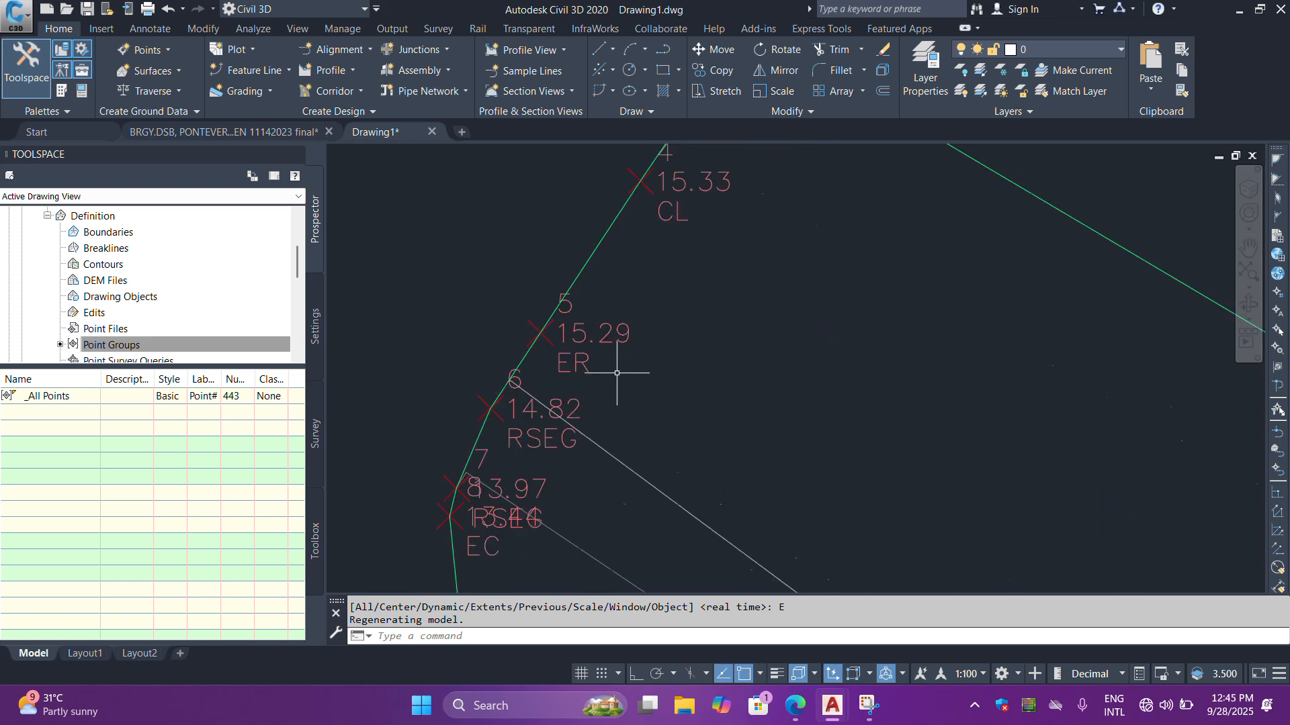
scroll(698, 417, up, 2)
scroll(743, 446, down, 4)
scroll(702, 512, up, 3)
scroll(755, 304, down, 5)
- Examine the contours and cross-section points around the JCT junction points midway along the surveyed strip
text(z)
key(Return)
scroll(699, 571, up, 10)
scroll(700, 567, down, 7)
scroll(742, 449, up, 8)
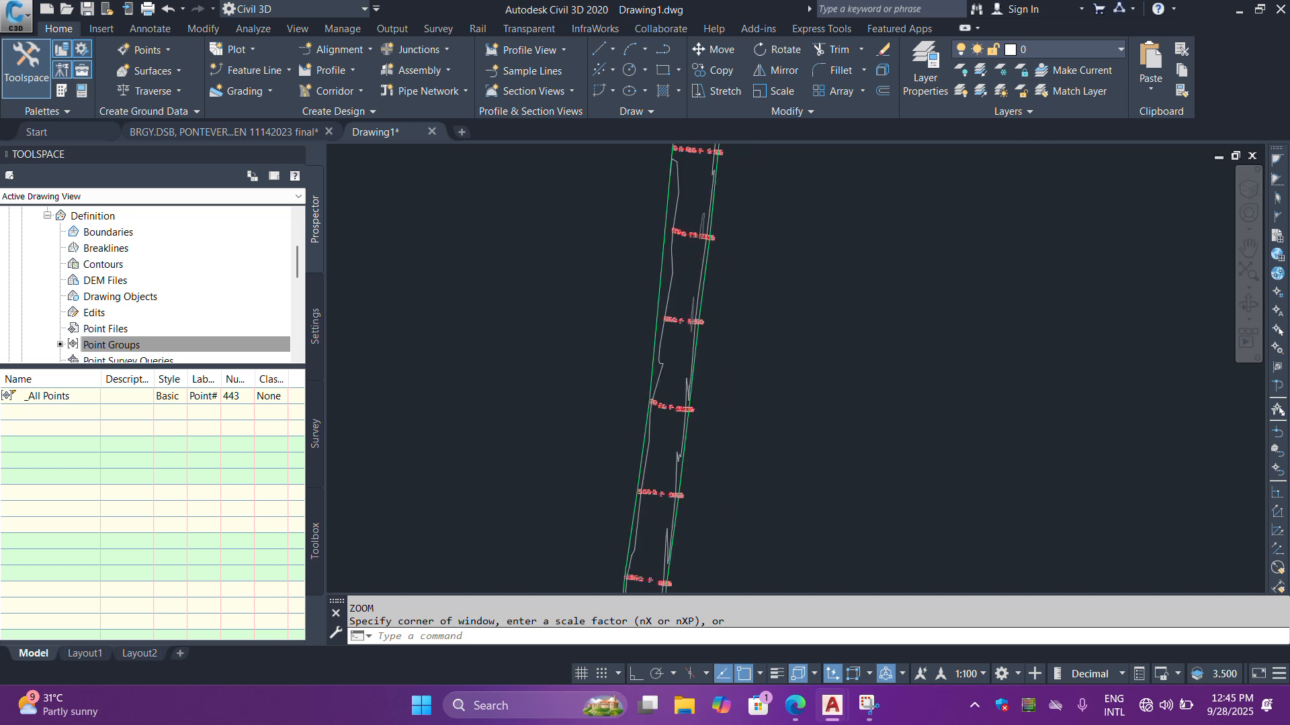
scroll(635, 449, down, 7)
scroll(606, 287, up, 9)
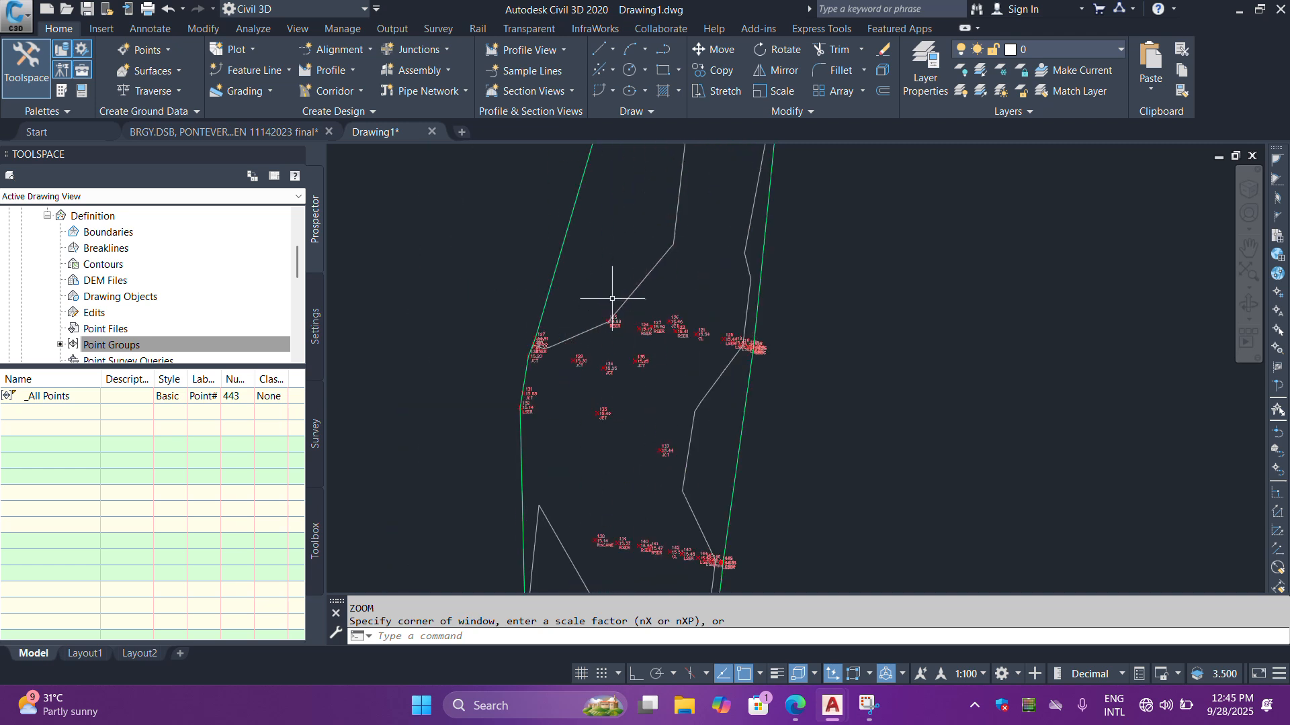
scroll(662, 323, down, 5)
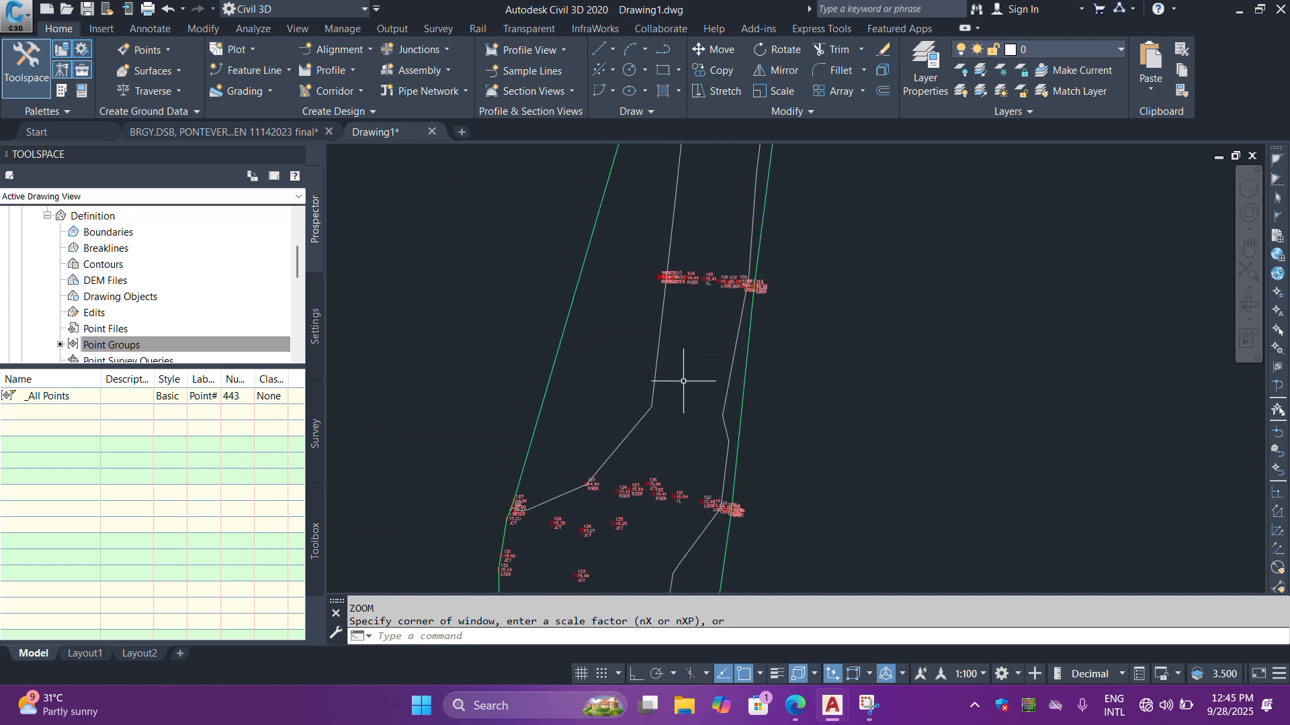
scroll(658, 426, up, 2)
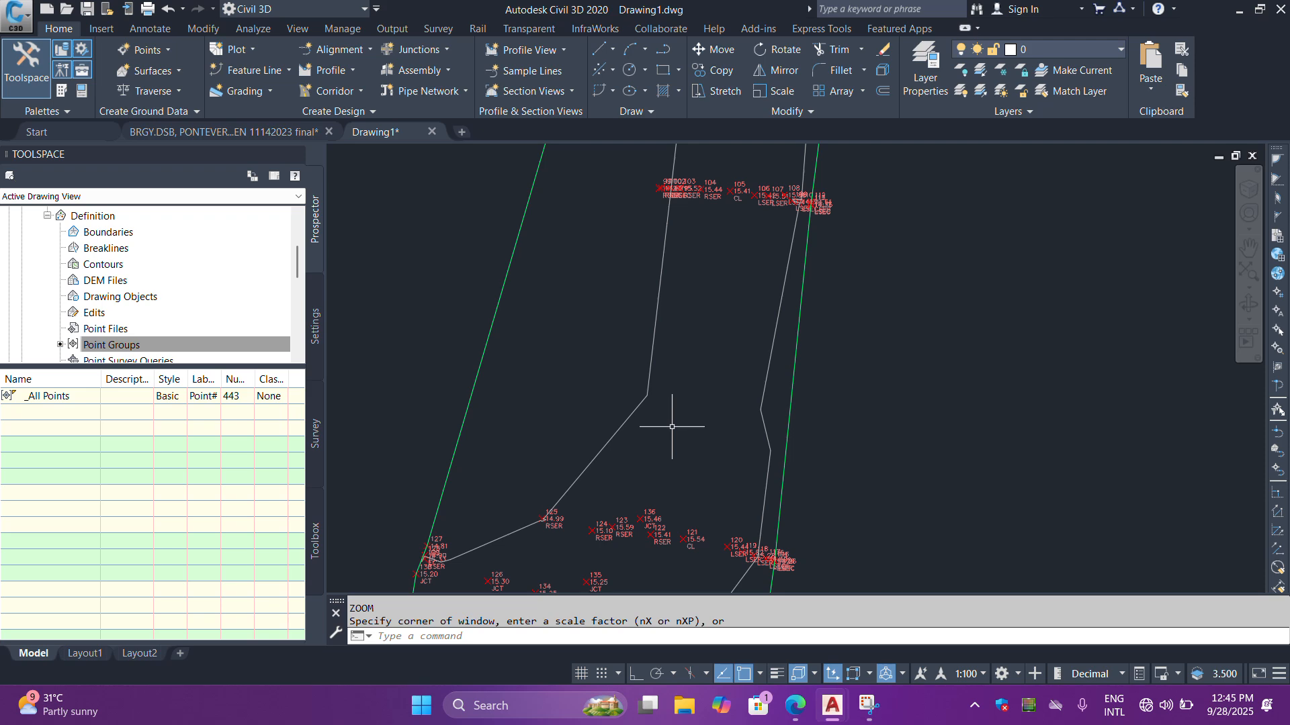
scroll(668, 420, up, 2)
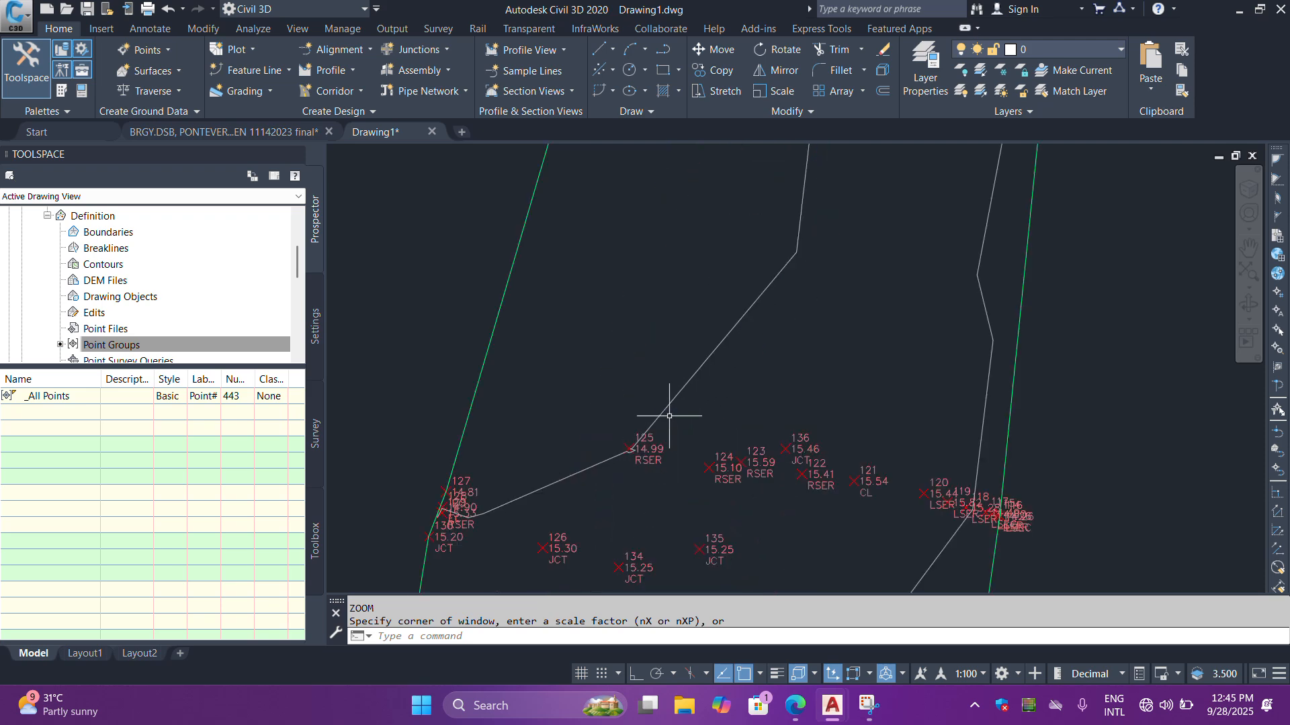
scroll(669, 416, down, 4)
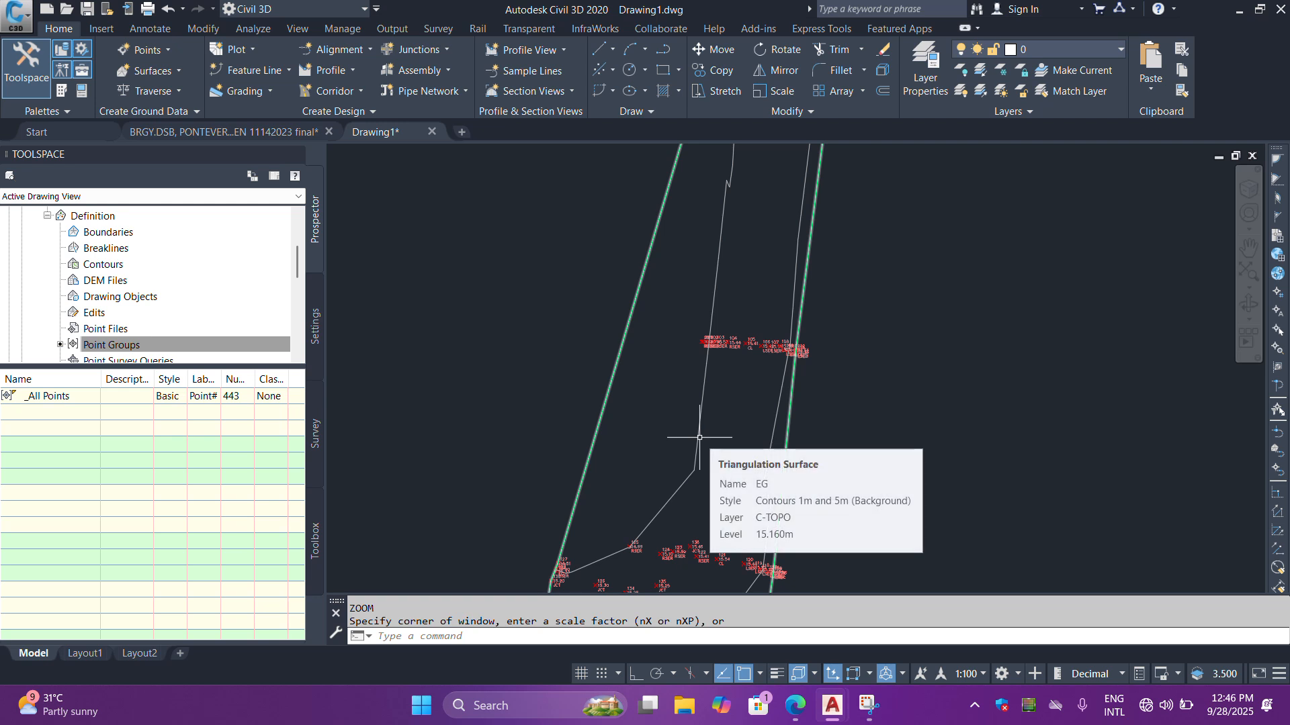
- Edit the EG surface's style, Contours 1m and 5m (Background), and set Smooth Contours to True
click(699, 437)
scroll(819, 304, down, 4)
scroll(787, 288, up, 6)
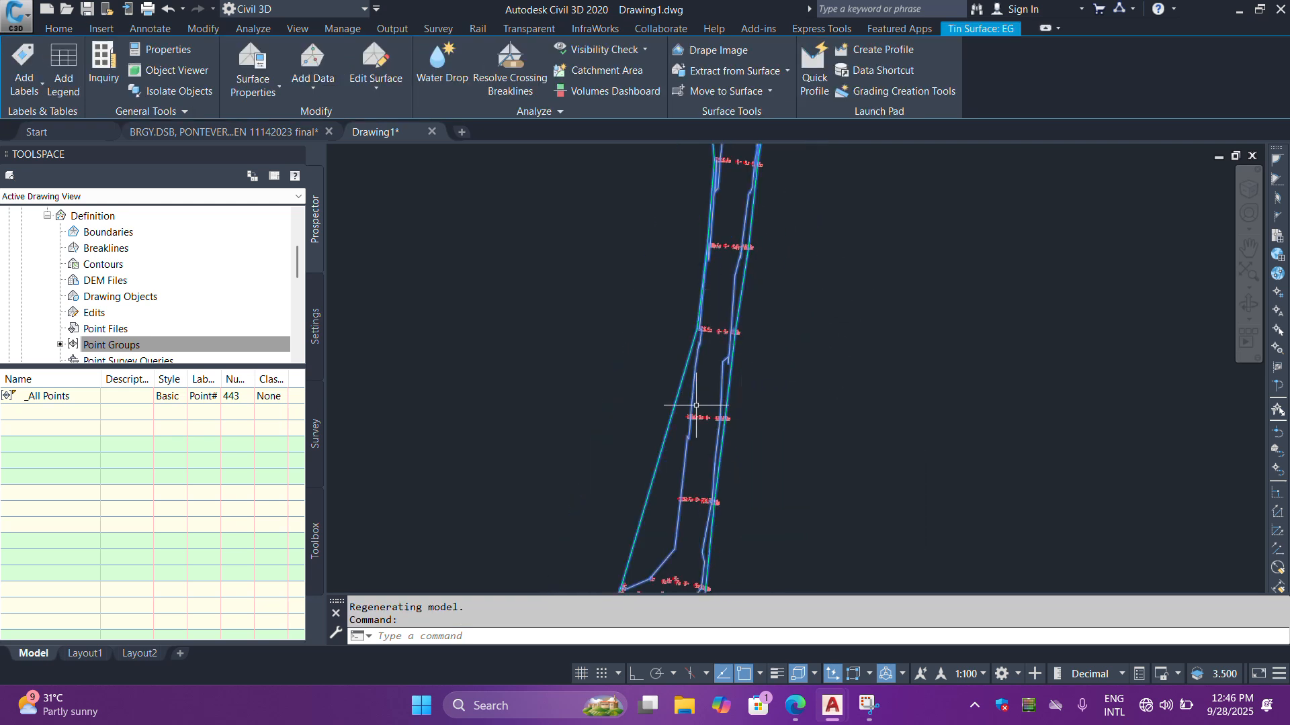
right_click(693, 403)
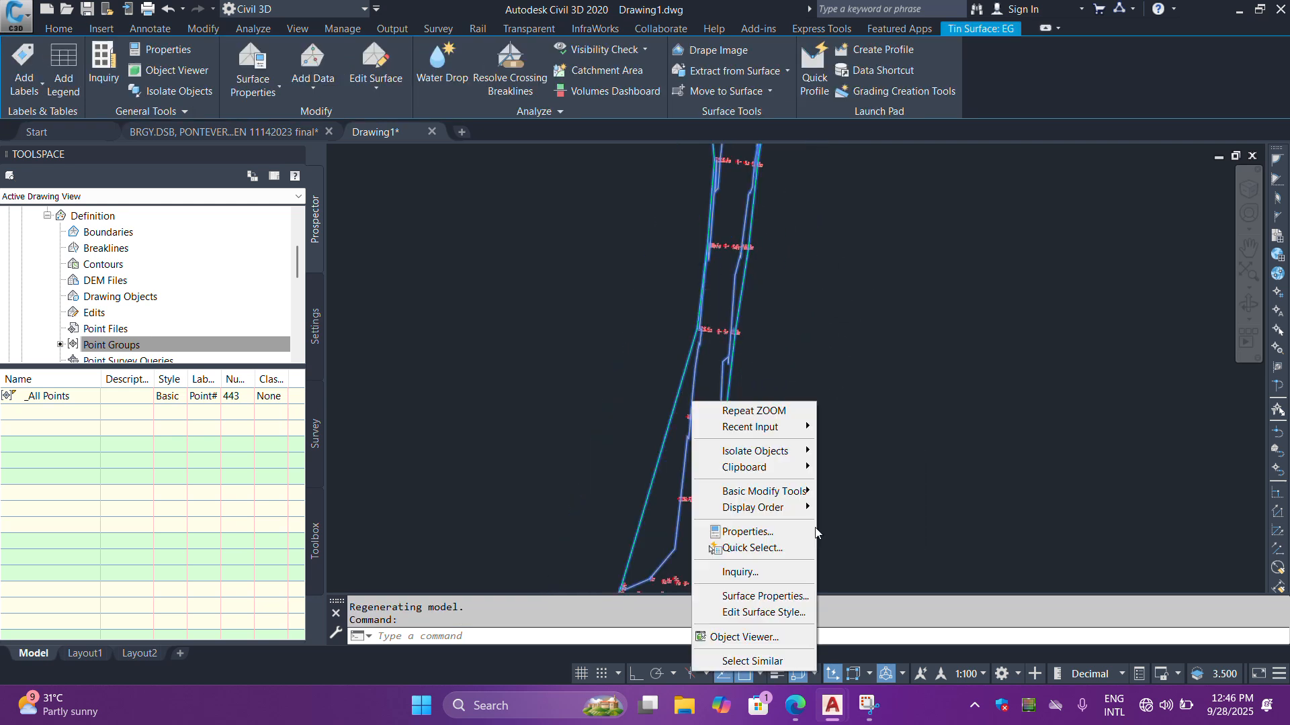
click(771, 613)
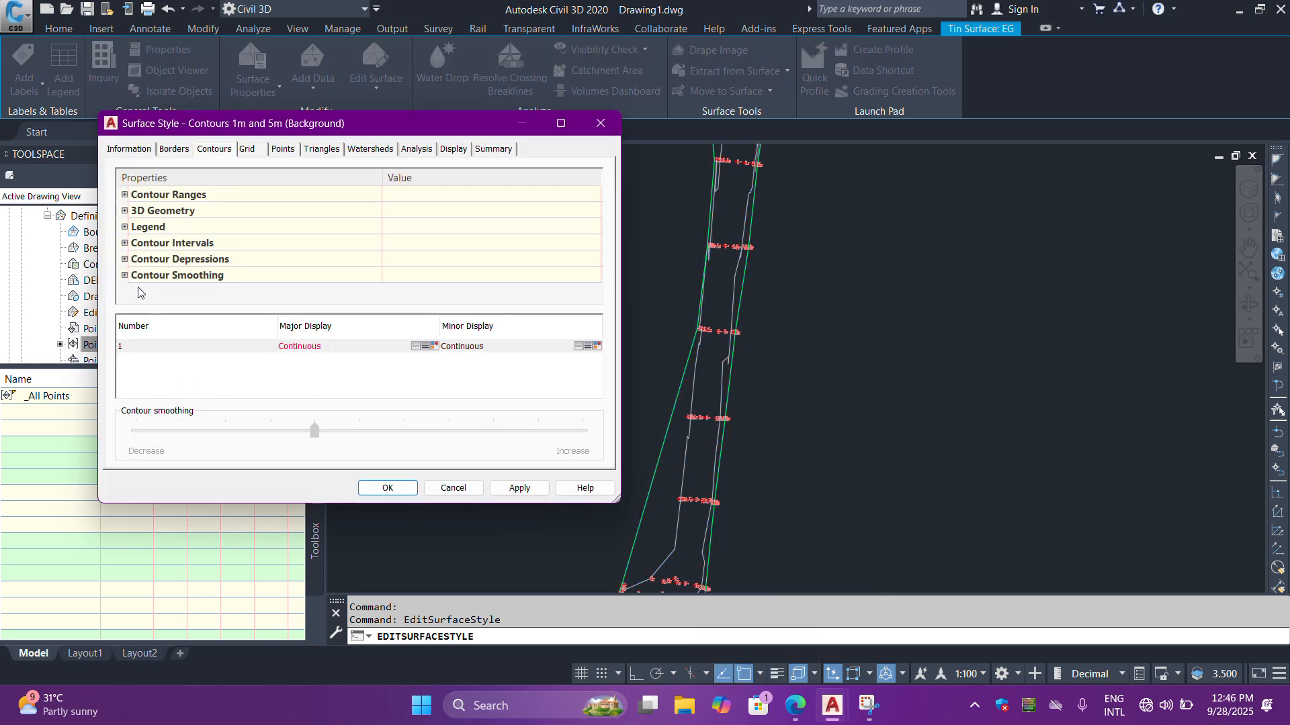
click(124, 275)
scroll(410, 263, down, 1)
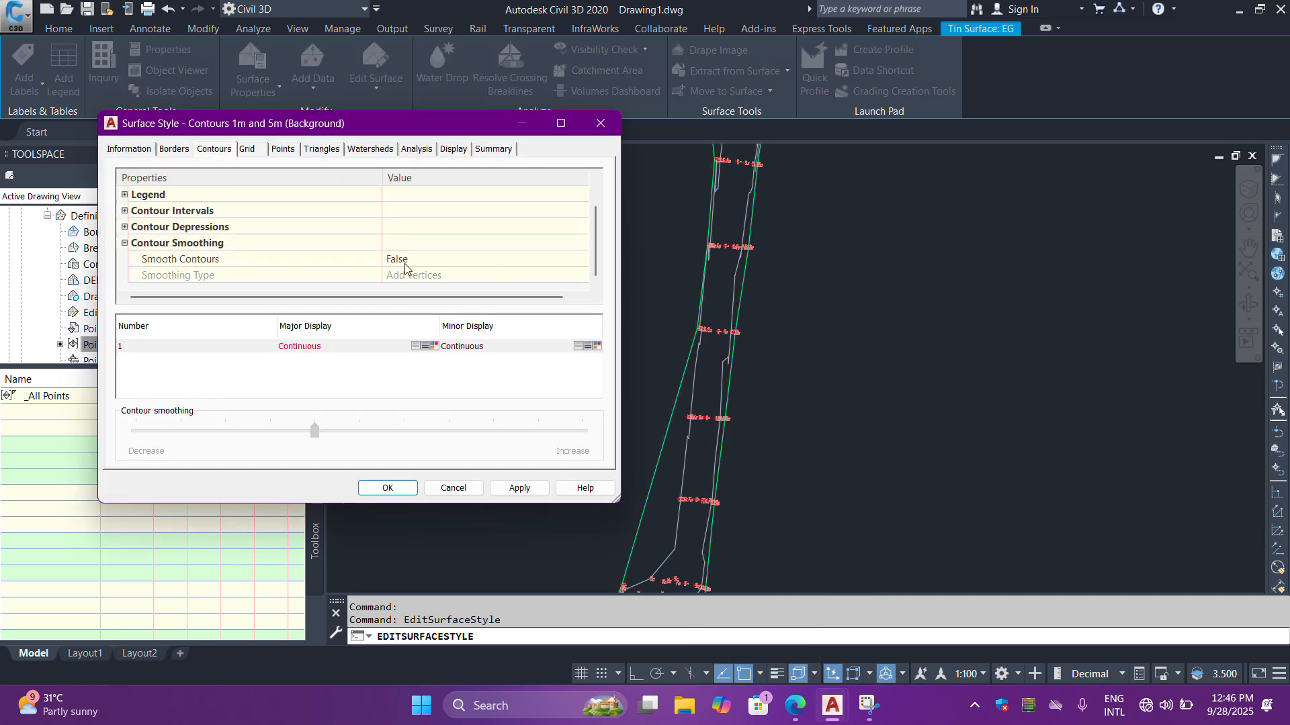
click(409, 260)
click(409, 288)
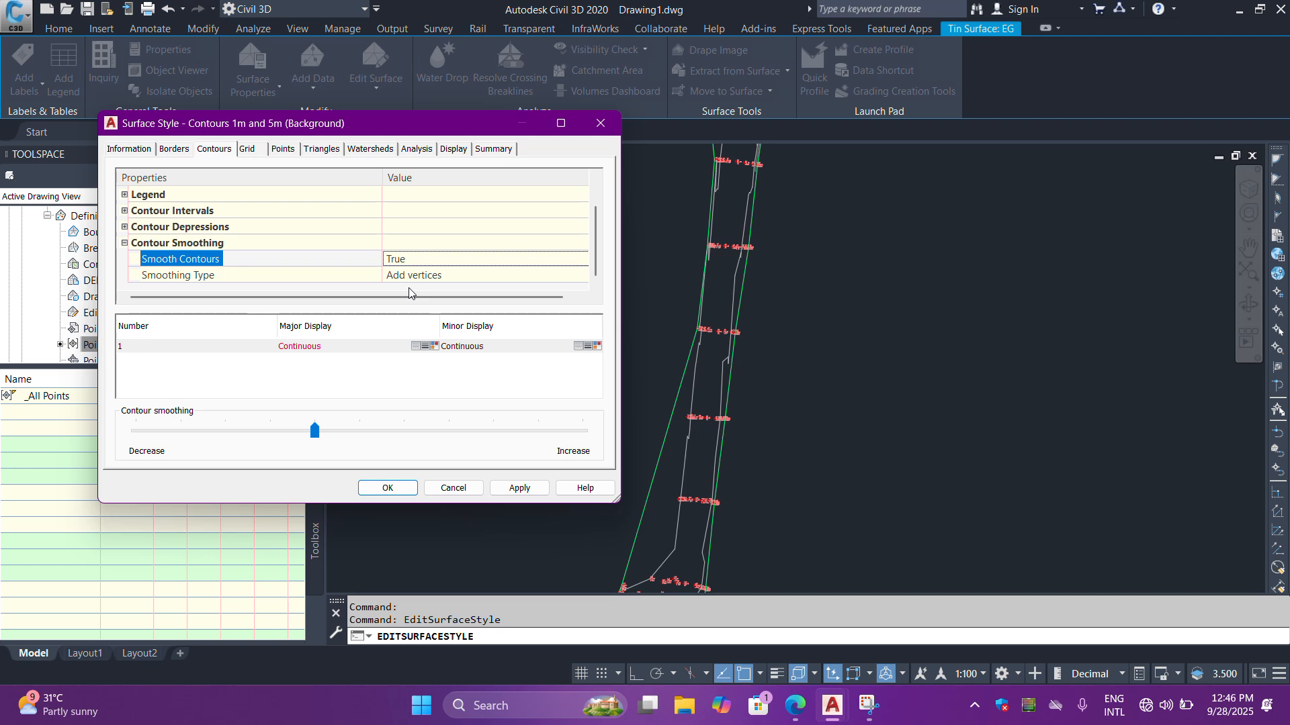
- Raise the contour smoothing to about four fifths of its range and apply the surface style
drag(315, 430, 497, 433)
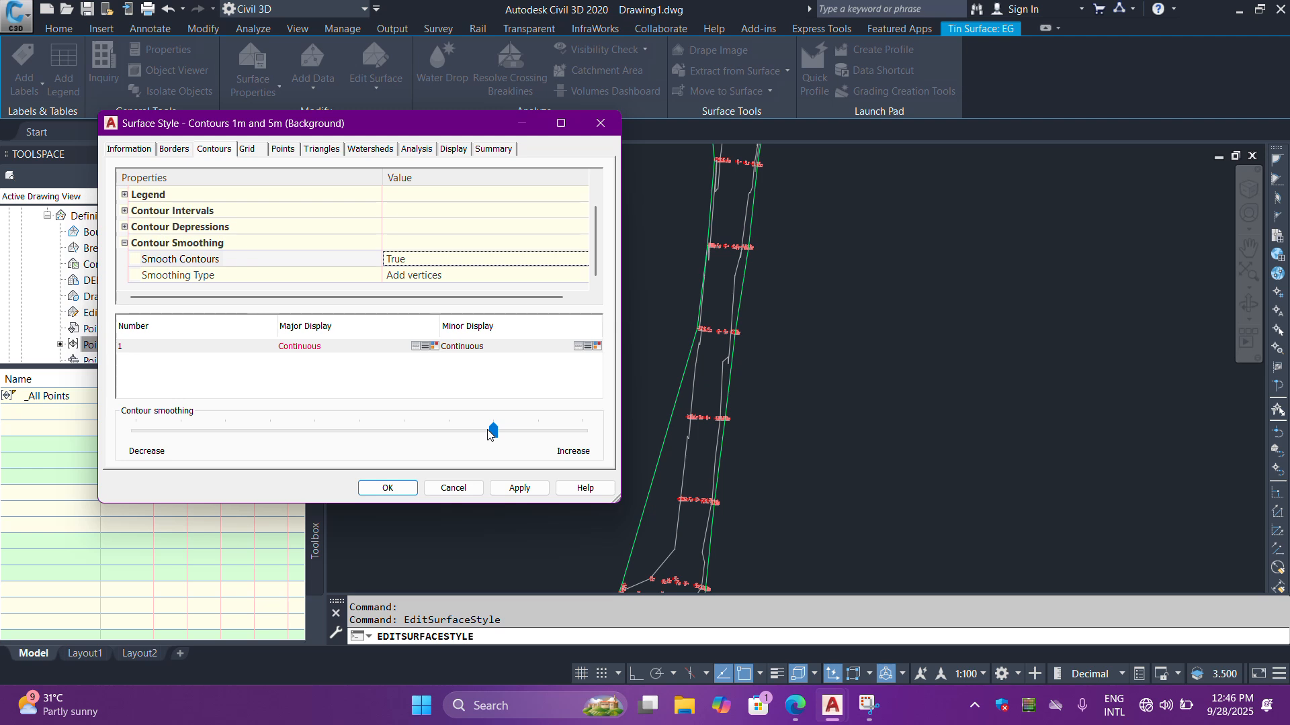
click(520, 488)
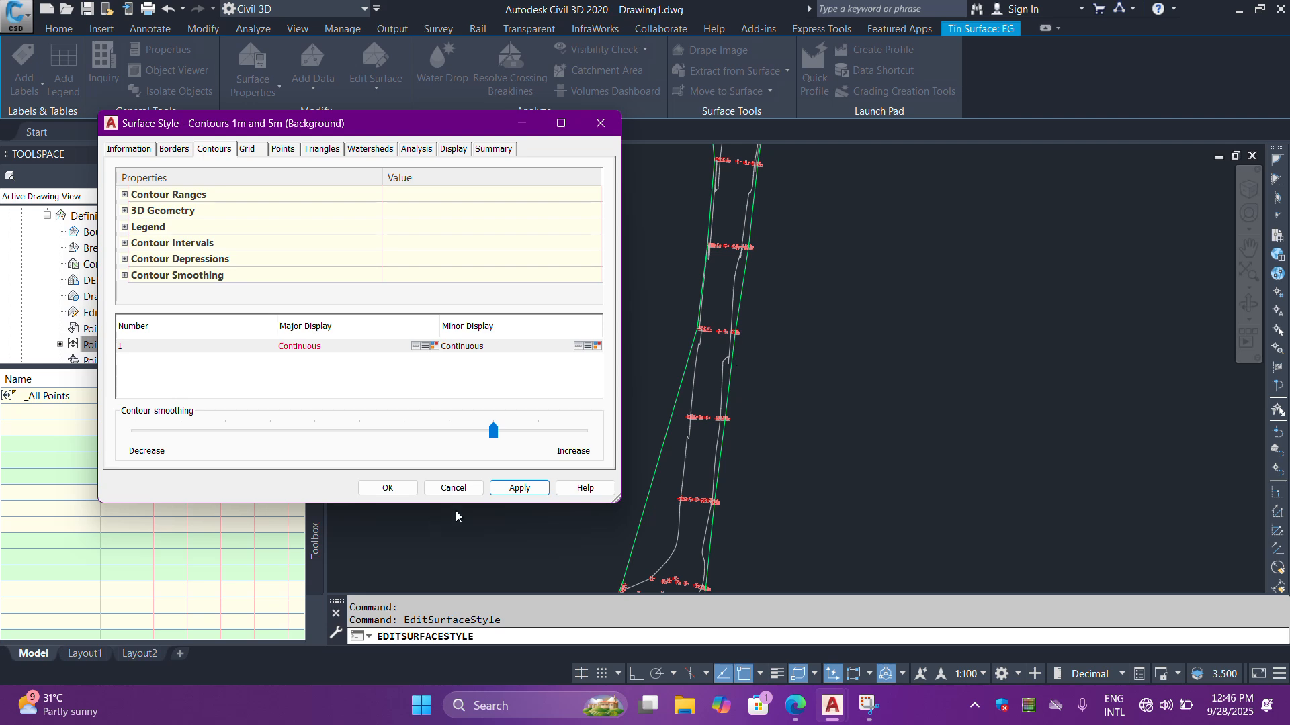
click(388, 488)
- Examine the smoothed contours along the strip and close up around the points at its northern end
scroll(722, 356, up, 5)
scroll(721, 356, up, 4)
scroll(690, 458, down, 8)
scroll(686, 232, up, 4)
scroll(619, 432, down, 7)
scroll(688, 335, up, 5)
scroll(688, 335, up, 2)
scroll(695, 327, down, 5)
scroll(662, 266, up, 5)
scroll(667, 399, down, 7)
scroll(686, 396, up, 3)
scroll(601, 337, up, 4)
scroll(600, 337, down, 3)
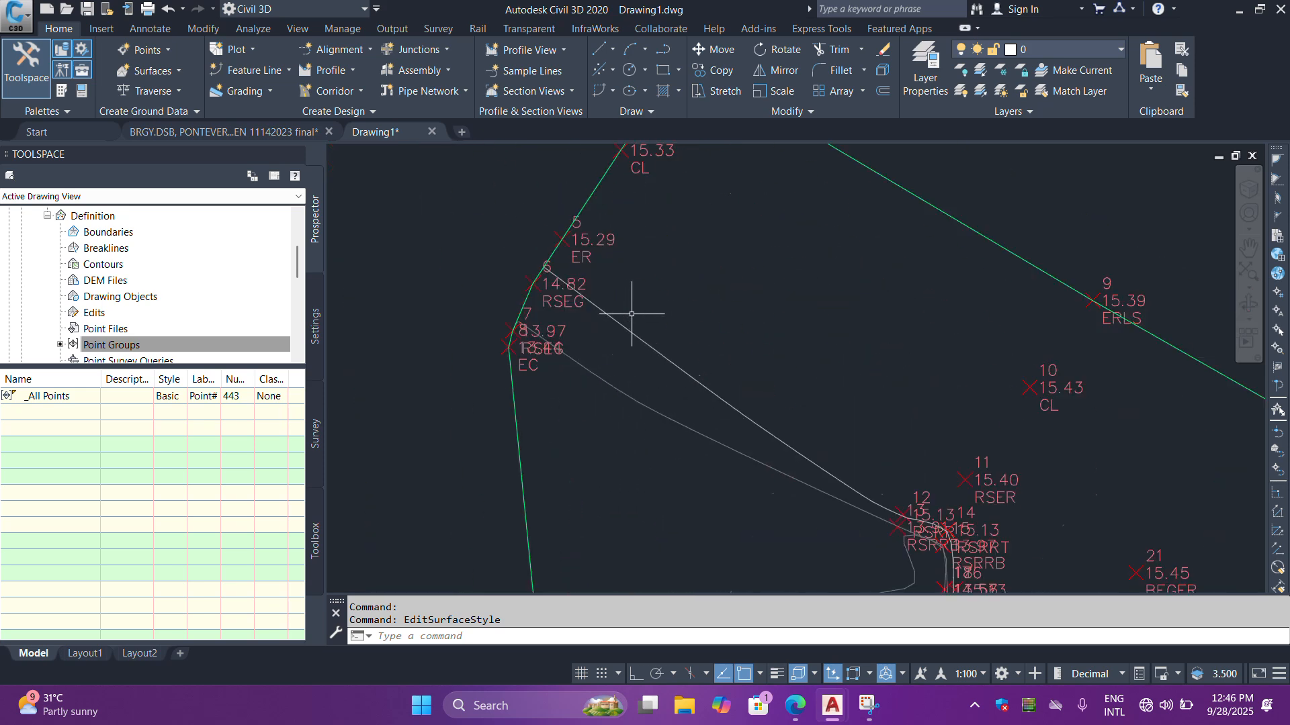
scroll(633, 331, down, 3)
scroll(676, 409, up, 5)
scroll(677, 409, down, 5)
scroll(665, 376, up, 4)
scroll(672, 436, down, 4)
scroll(666, 479, up, 2)
scroll(682, 244, down, 4)
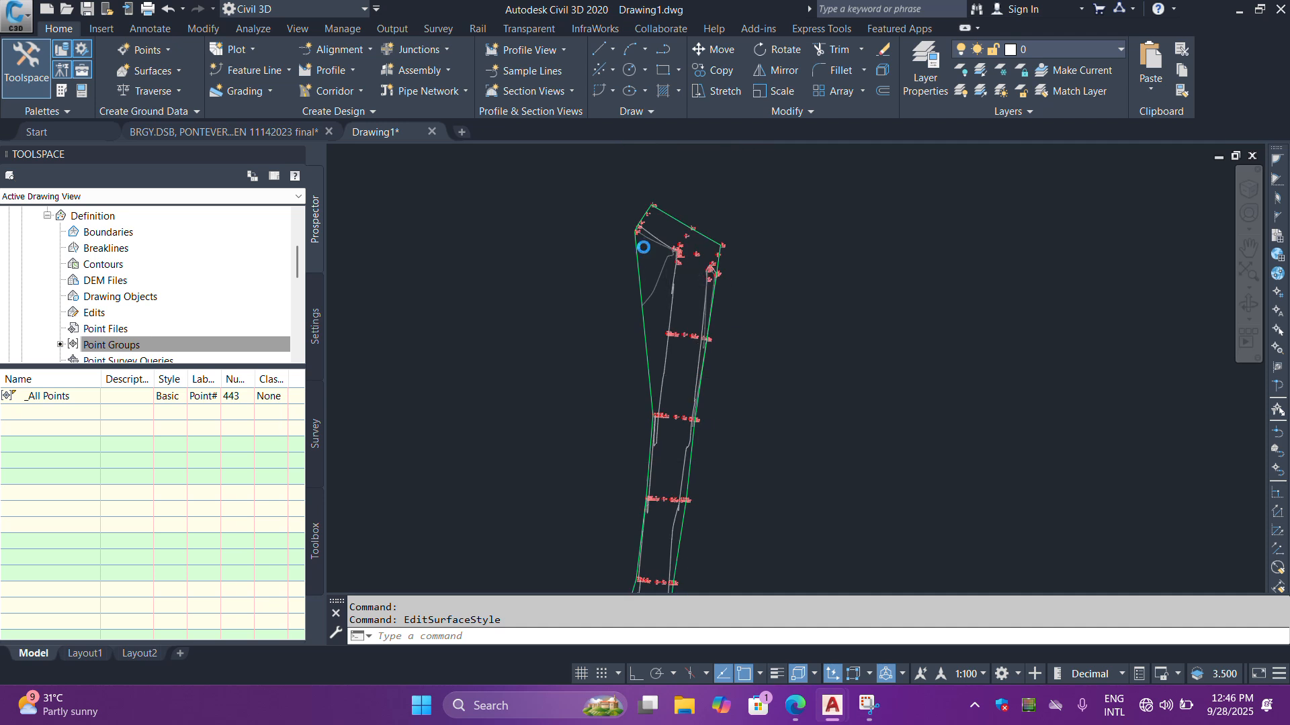
scroll(667, 231, up, 4)
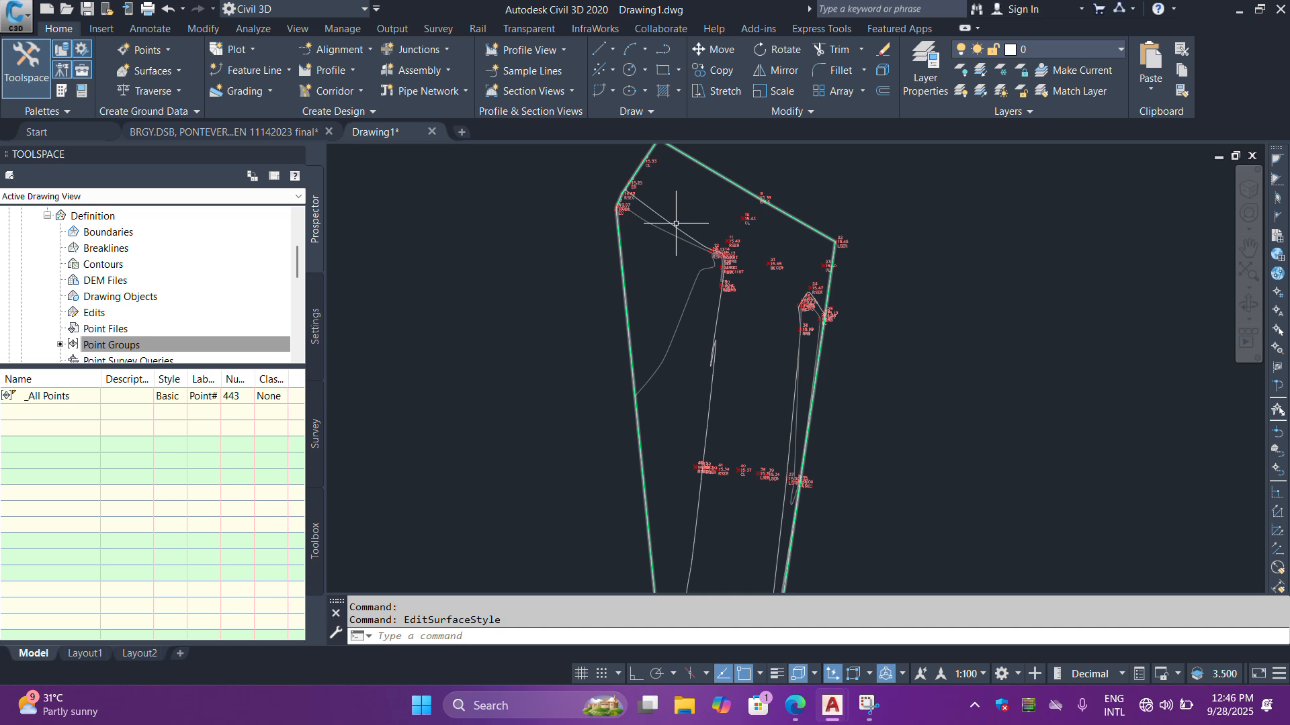
- Begin multiple contour labelling on the EG surface with object snap off, starting just west of the border's northern end
click(676, 223)
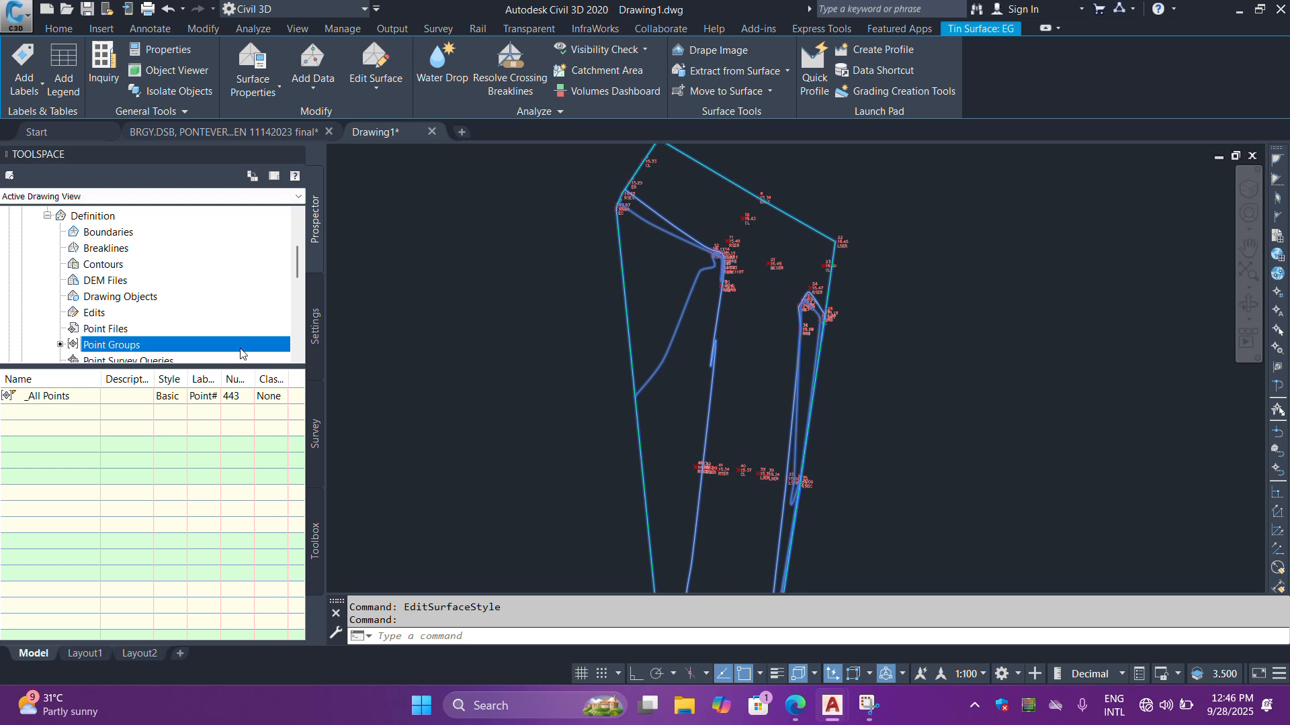
click(31, 90)
click(32, 89)
click(31, 90)
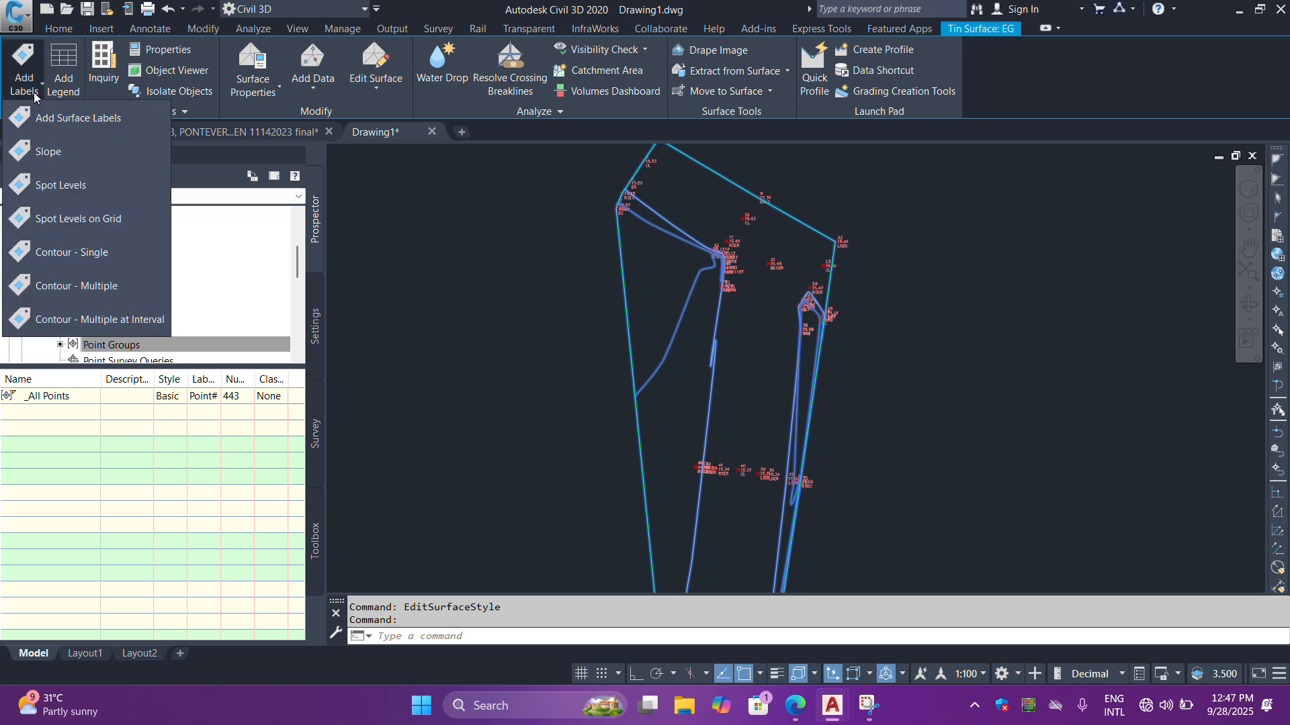
click(75, 287)
scroll(685, 421, down, 5)
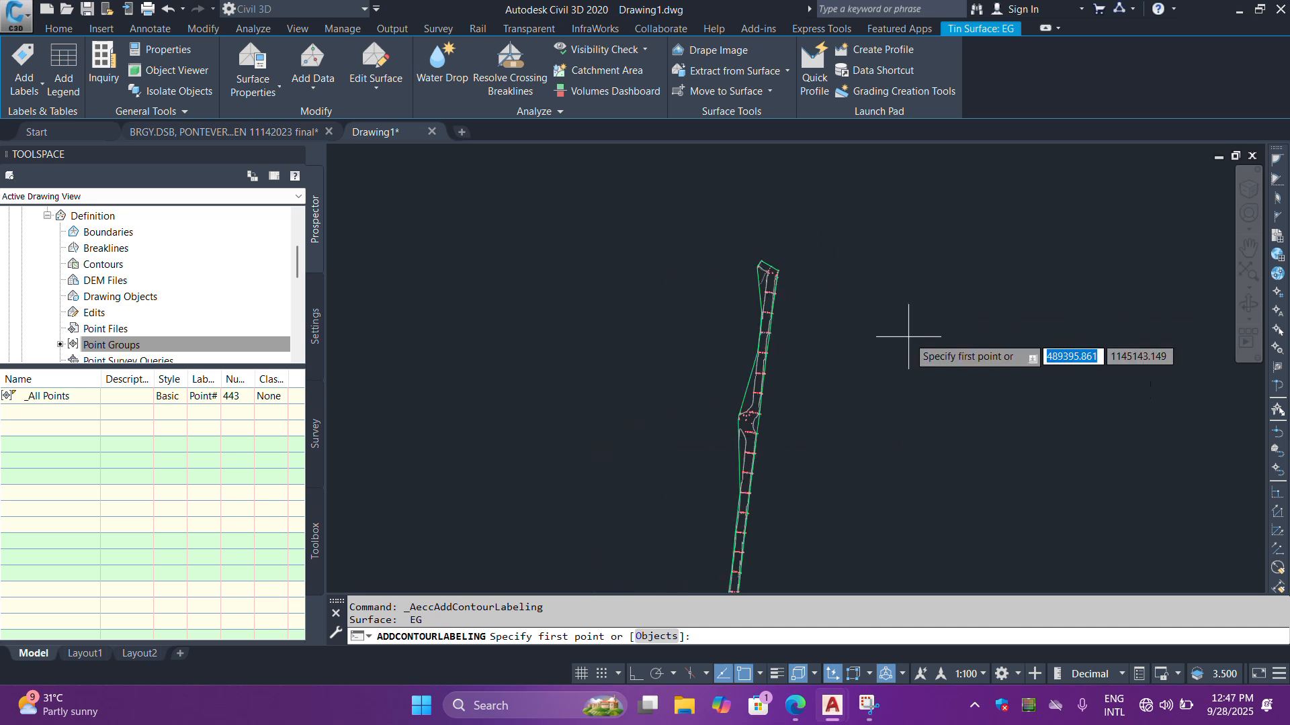
scroll(794, 246, up, 8)
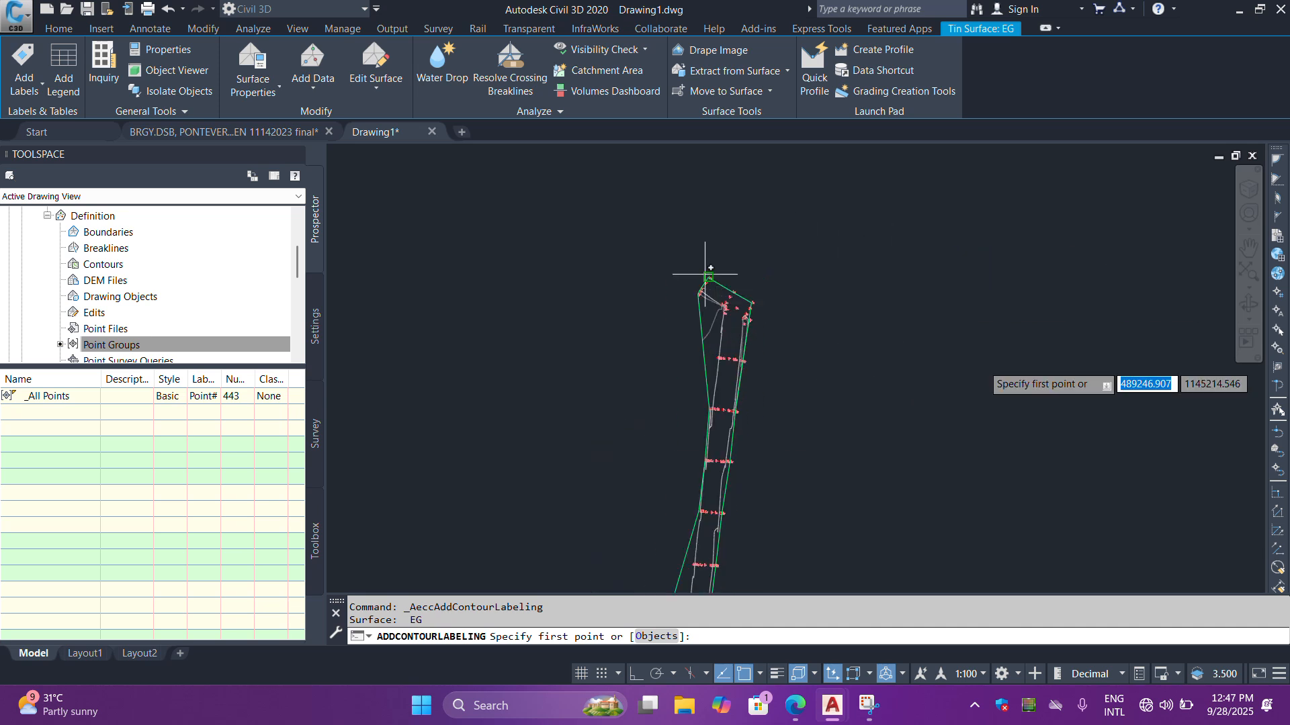
scroll(672, 376, down, 2)
scroll(652, 423, up, 4)
scroll(632, 456, down, 4)
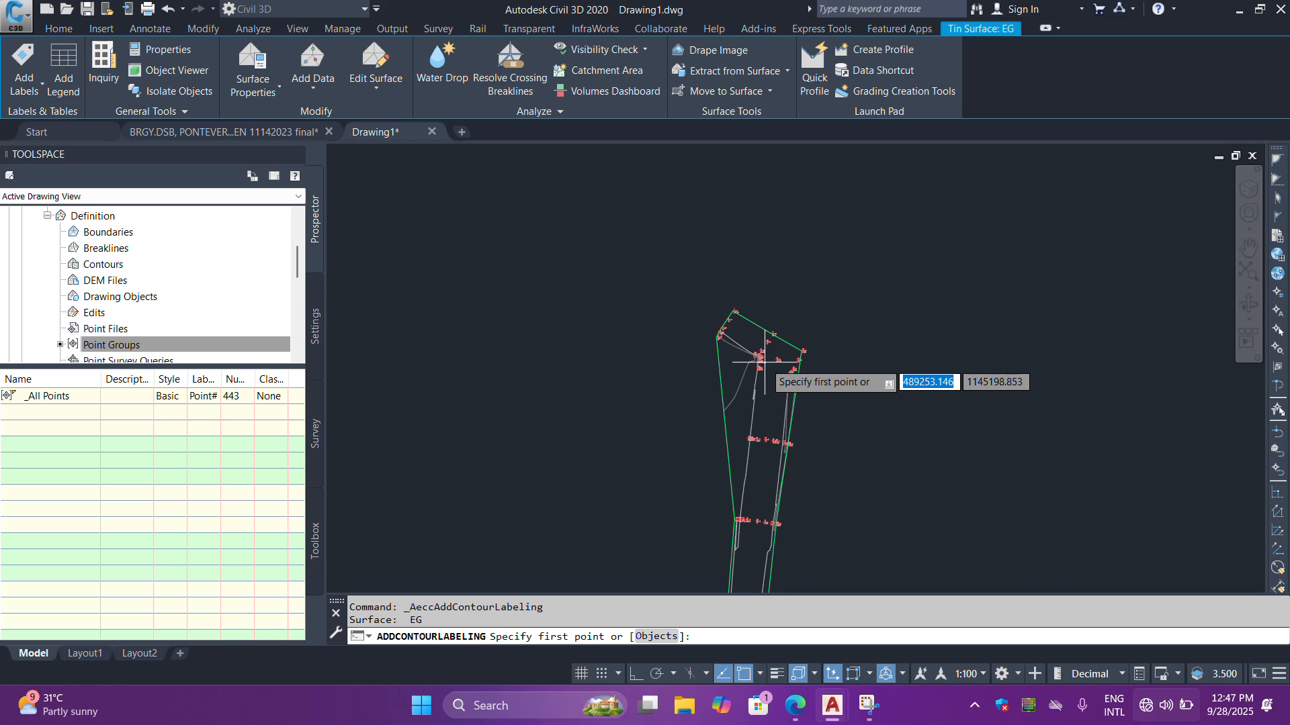
scroll(765, 363, up, 3)
key(F3)
click(567, 436)
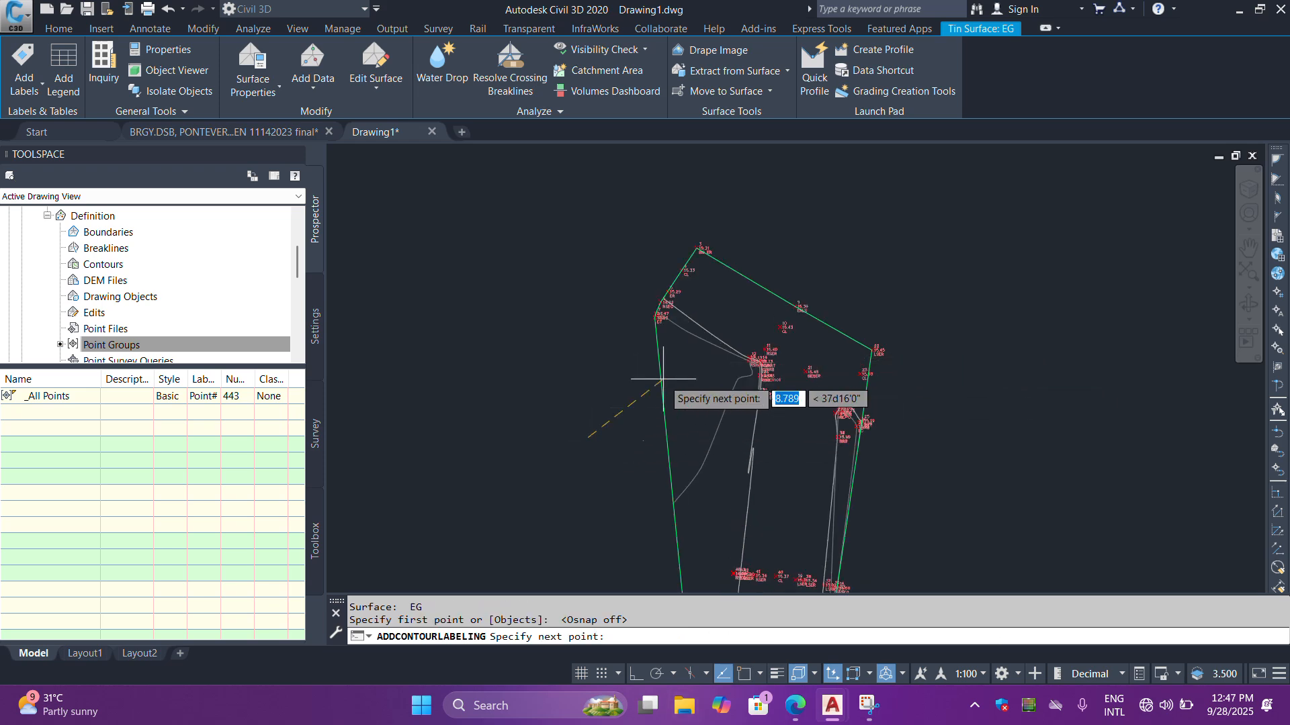
- Run the first label line about 25 m northeast across the two contours near points 6 to 8 and check its labels
scroll(620, 448, up, 4)
scroll(583, 509, down, 4)
scroll(667, 370, up, 2)
scroll(679, 328, up, 4)
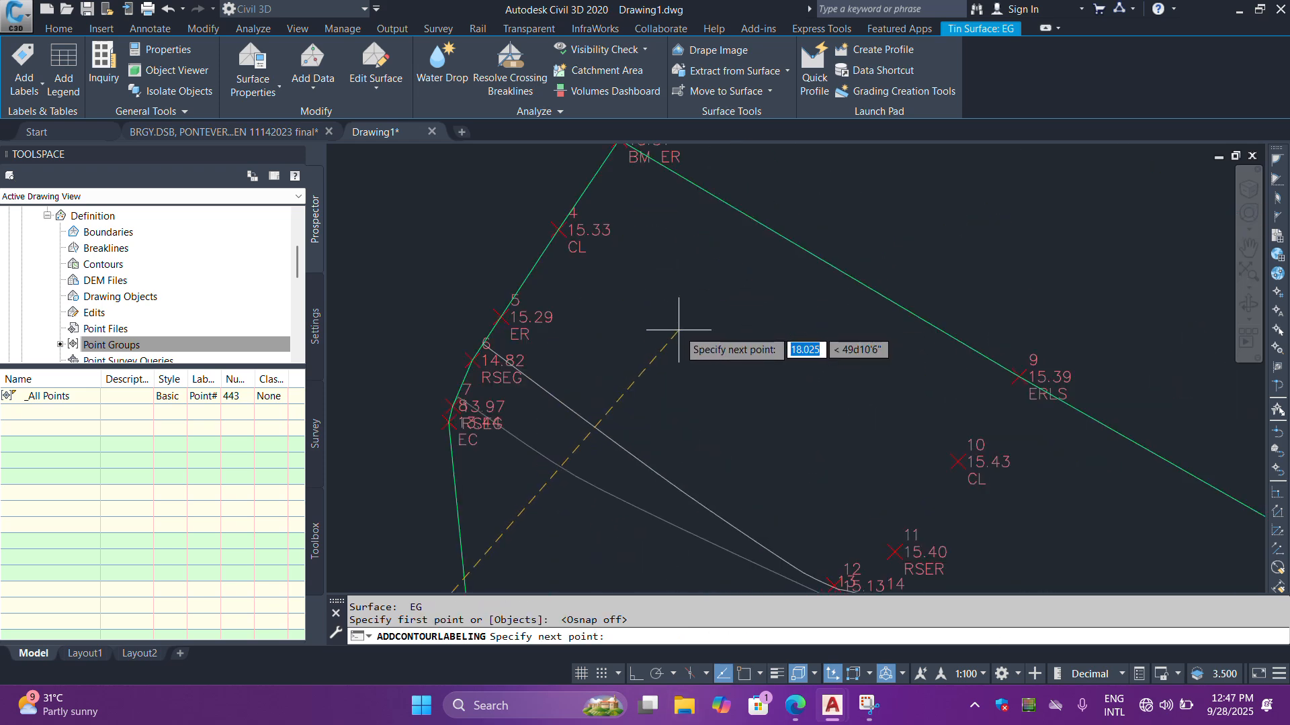
scroll(682, 332, down, 4)
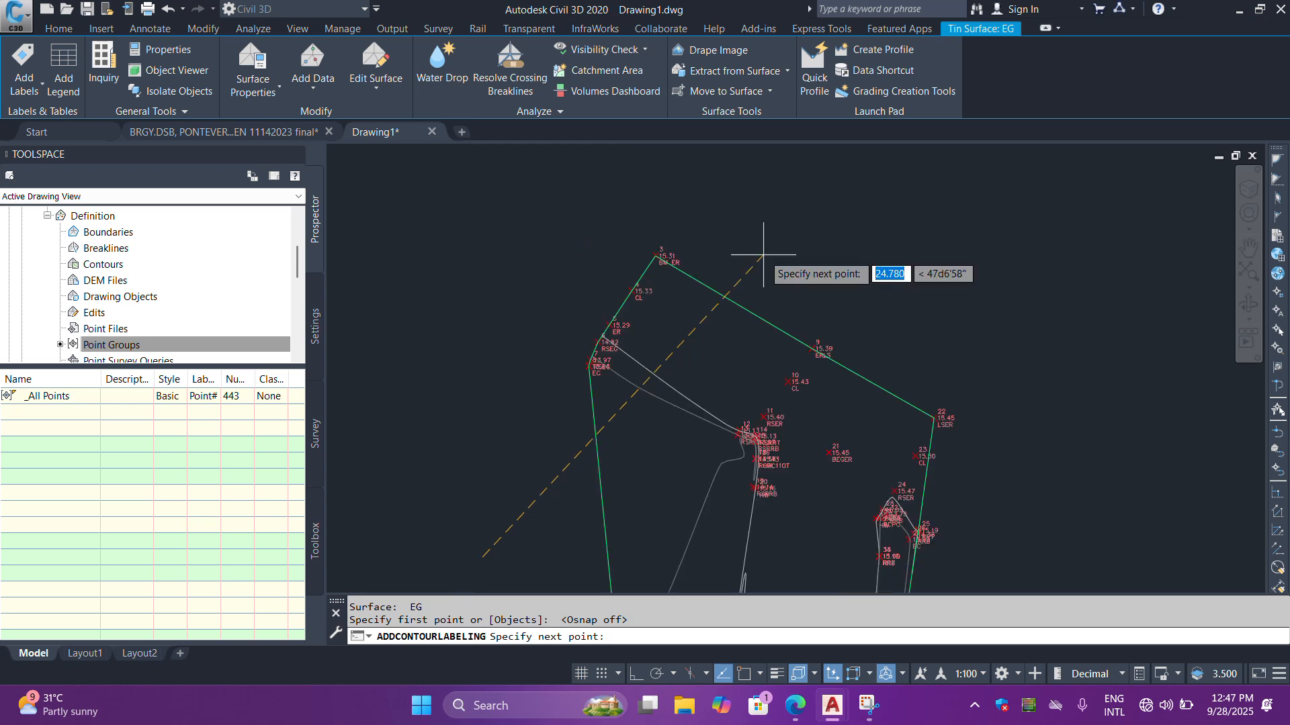
click(760, 250)
scroll(691, 383, up, 3)
scroll(585, 279, down, 2)
scroll(585, 296, up, 2)
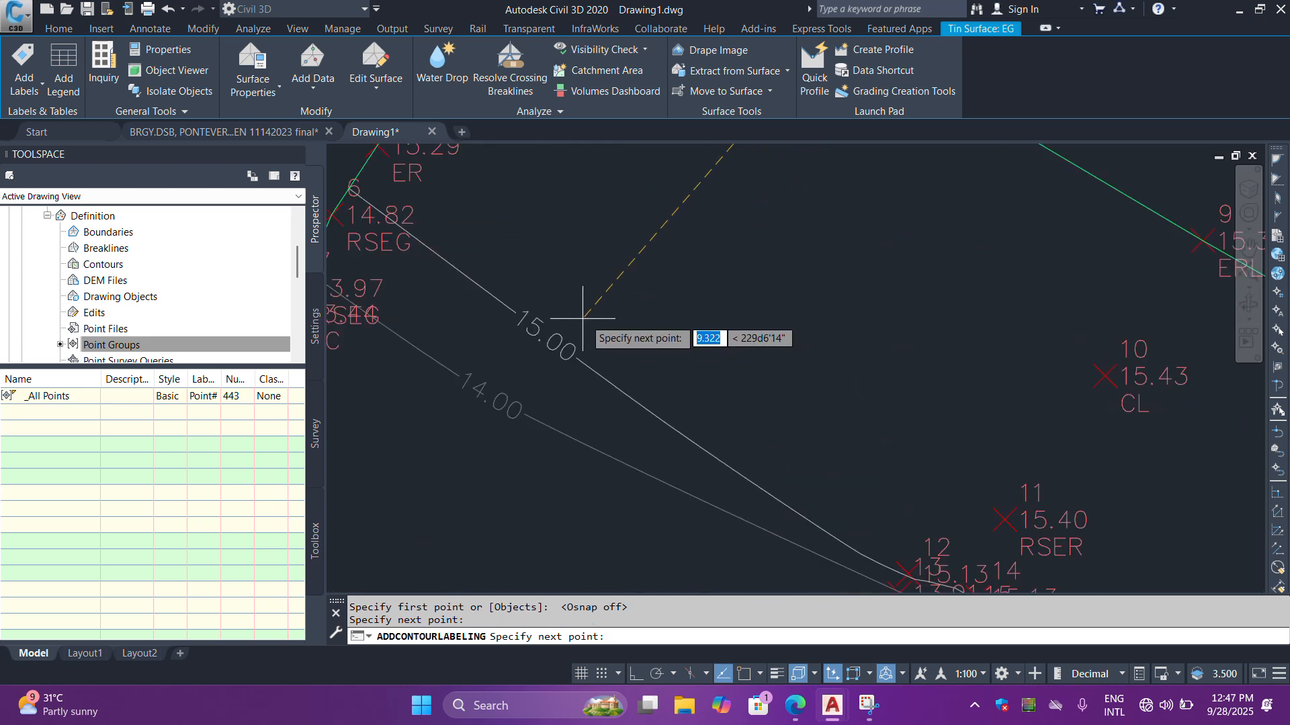
scroll(686, 357, down, 5)
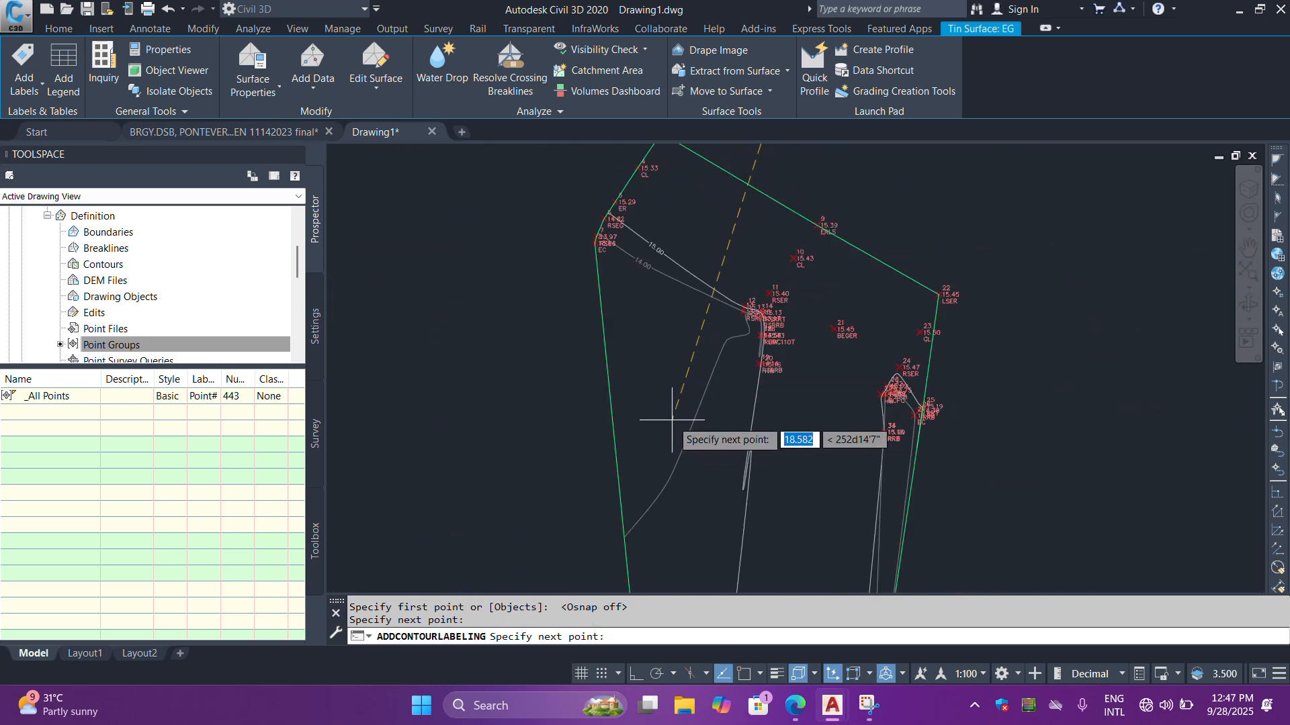
- Continue the contour label line in a zigzag across the contours just below the strip's northern end
click(669, 410)
scroll(624, 294, down, 4)
scroll(736, 365, up, 4)
click(796, 365)
scroll(800, 176, down, 4)
click(639, 416)
scroll(626, 293, down, 6)
scroll(681, 343, up, 4)
click(667, 331)
scroll(828, 278, down, 2)
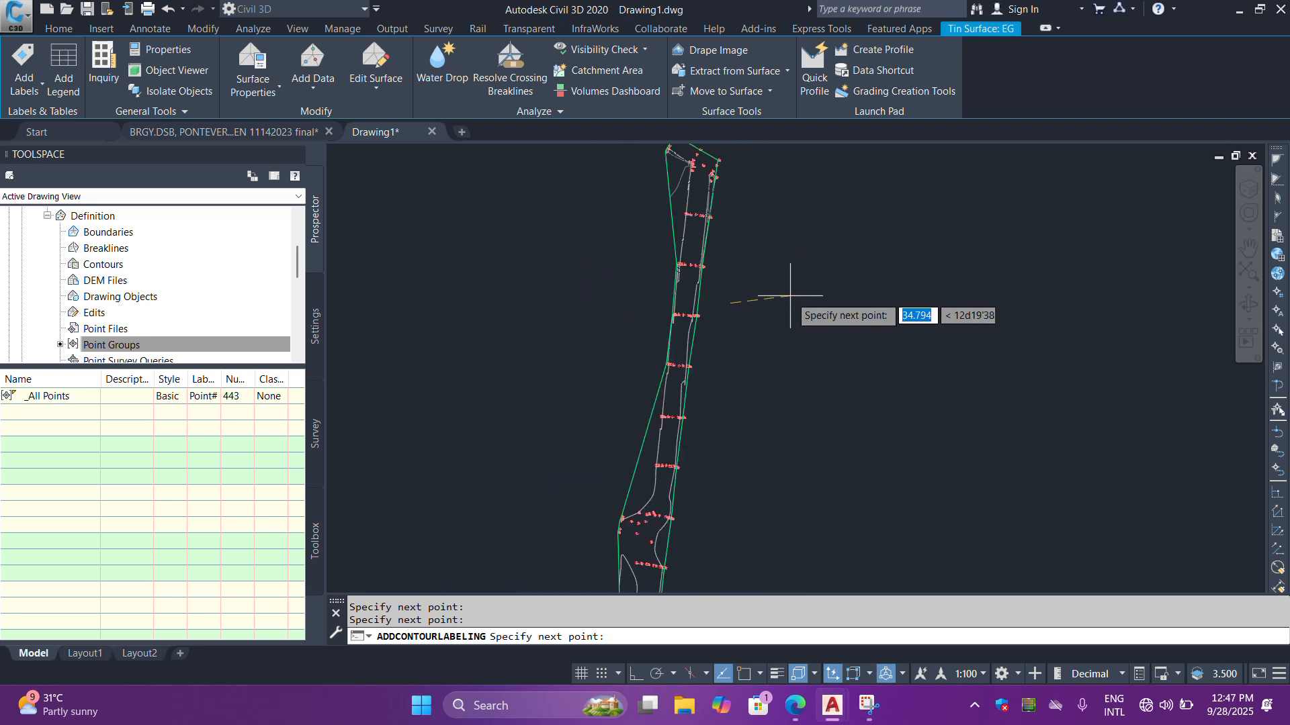
- Zigzag the contour label line back and forth across the rest of the strip to its southern end and finish labelling
scroll(637, 385, up, 2)
scroll(746, 386, up, 3)
scroll(772, 397, down, 3)
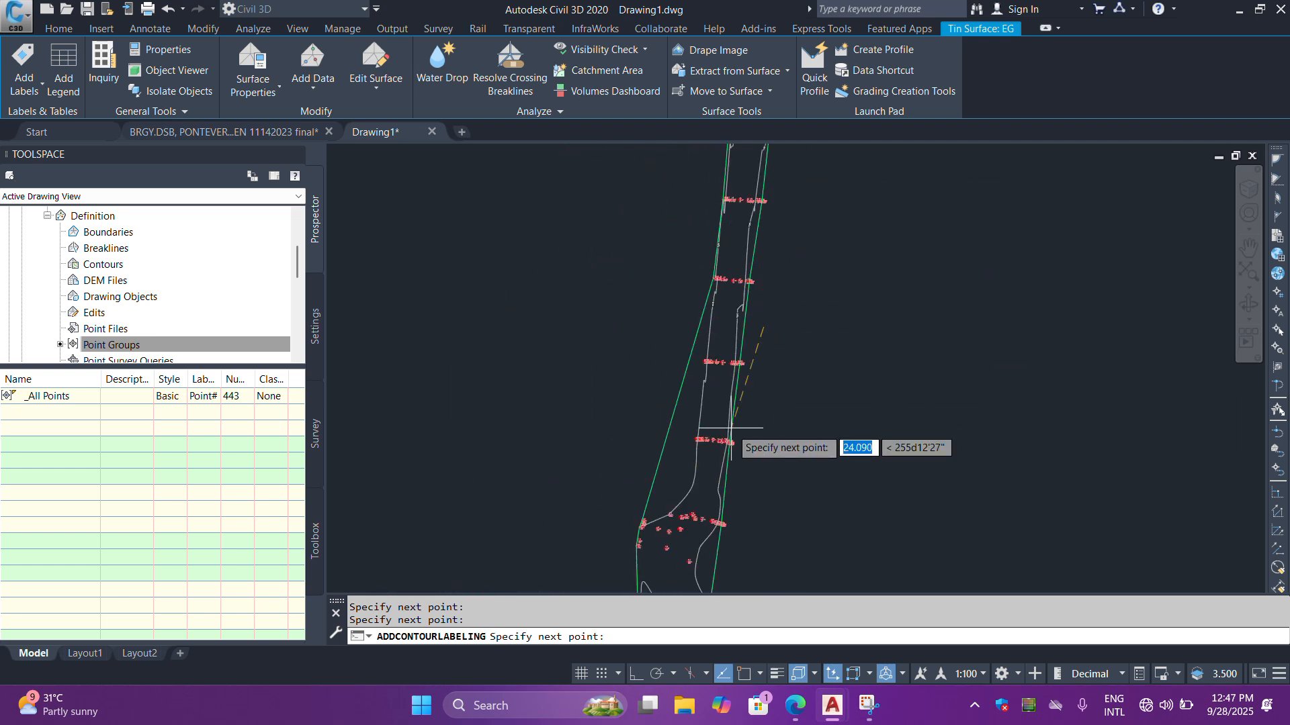
click(646, 486)
scroll(628, 352, down, 3)
scroll(679, 464, up, 5)
click(702, 392)
scroll(825, 260, down, 5)
scroll(717, 356, up, 7)
click(714, 378)
scroll(682, 274, down, 4)
click(831, 390)
scroll(791, 298, down, 5)
scroll(725, 374, up, 3)
click(795, 335)
scroll(840, 366, down, 3)
scroll(781, 378, up, 3)
scroll(735, 369, down, 5)
scroll(761, 374, up, 5)
click(692, 392)
click(624, 432)
scroll(617, 264, down, 5)
scroll(643, 397, up, 5)
click(613, 340)
click(526, 420)
scroll(678, 171, down, 5)
click(661, 323)
scroll(610, 335, up, 6)
click(624, 449)
scroll(681, 286, down, 3)
scroll(734, 431, up, 3)
click(740, 429)
click(546, 506)
scroll(643, 164, down, 3)
scroll(695, 408, up, 3)
click(690, 444)
click(505, 446)
scroll(615, 484, up, 3)
key(Escape)
scroll(685, 470, down, 6)
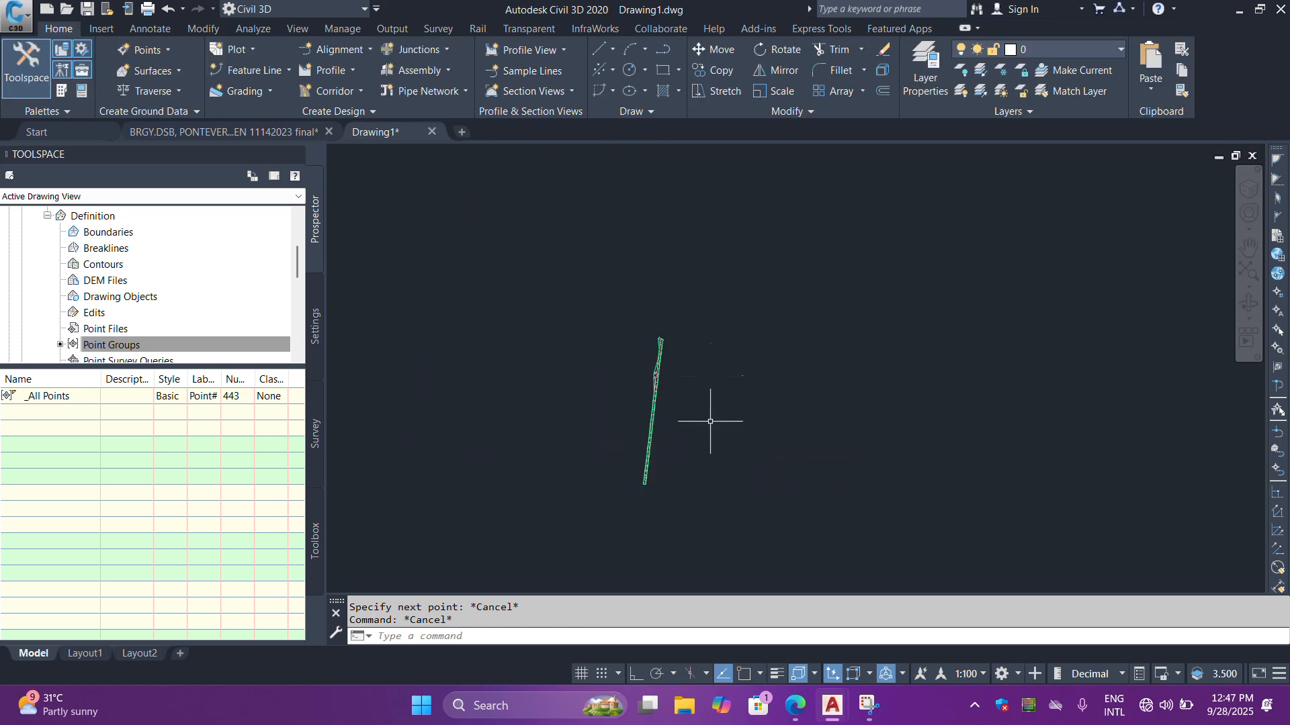
scroll(677, 277, up, 8)
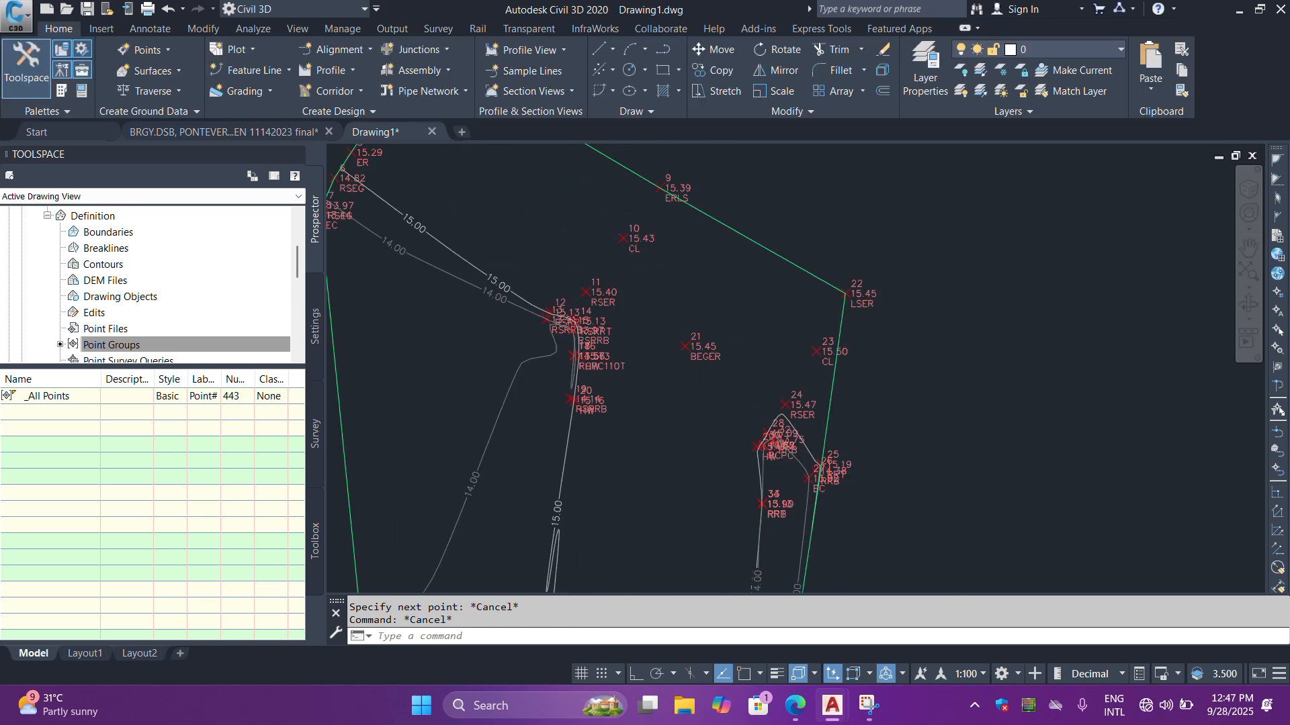
scroll(699, 316, down, 6)
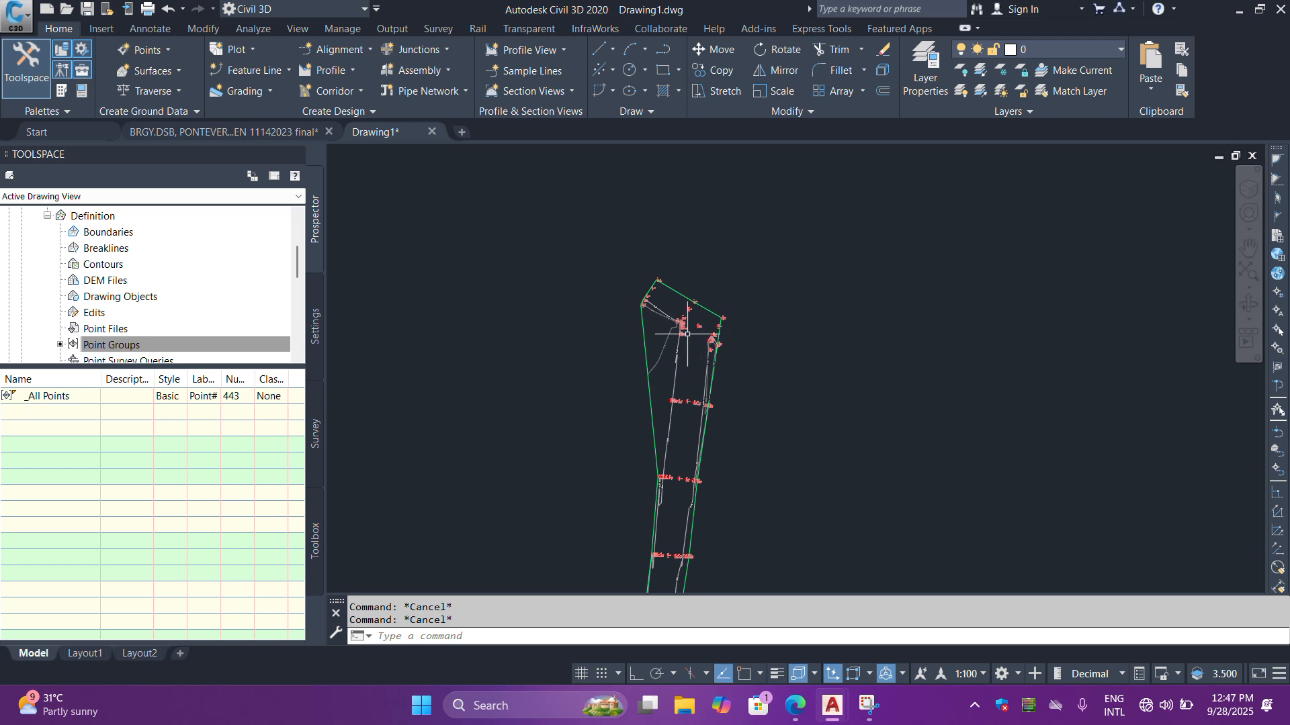
- List the drawing's survey points and view the table from point number 3 with its easting and northing columns
scroll(116, 323, up, 2)
scroll(117, 323, up, 1)
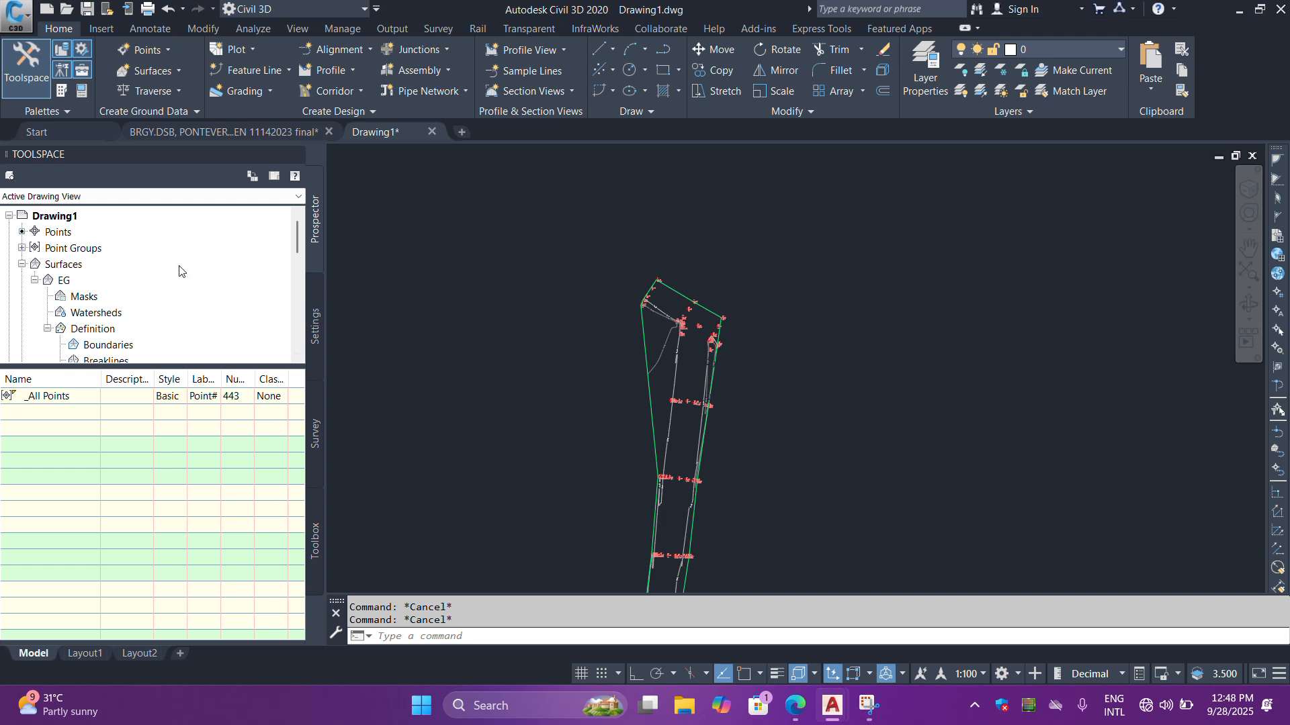
click(58, 233)
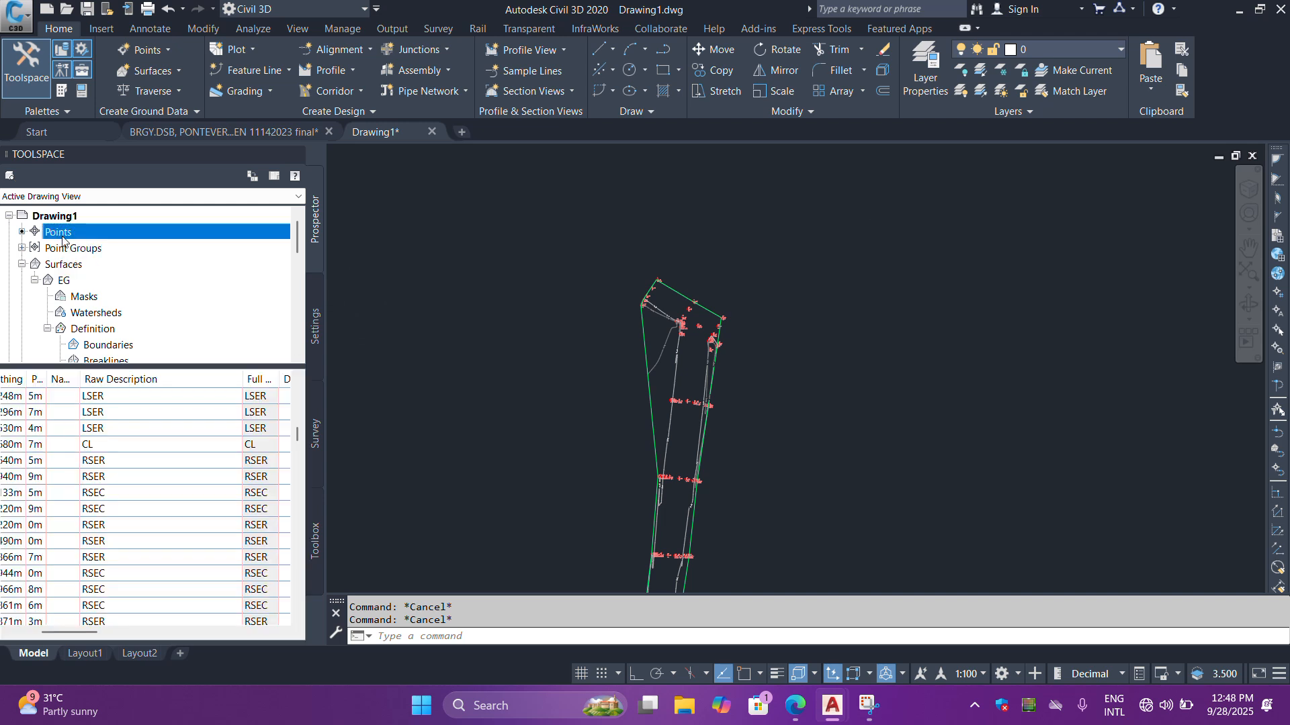
drag(64, 632, 5, 635)
scroll(251, 443, up, 9)
drag(298, 430, 300, 399)
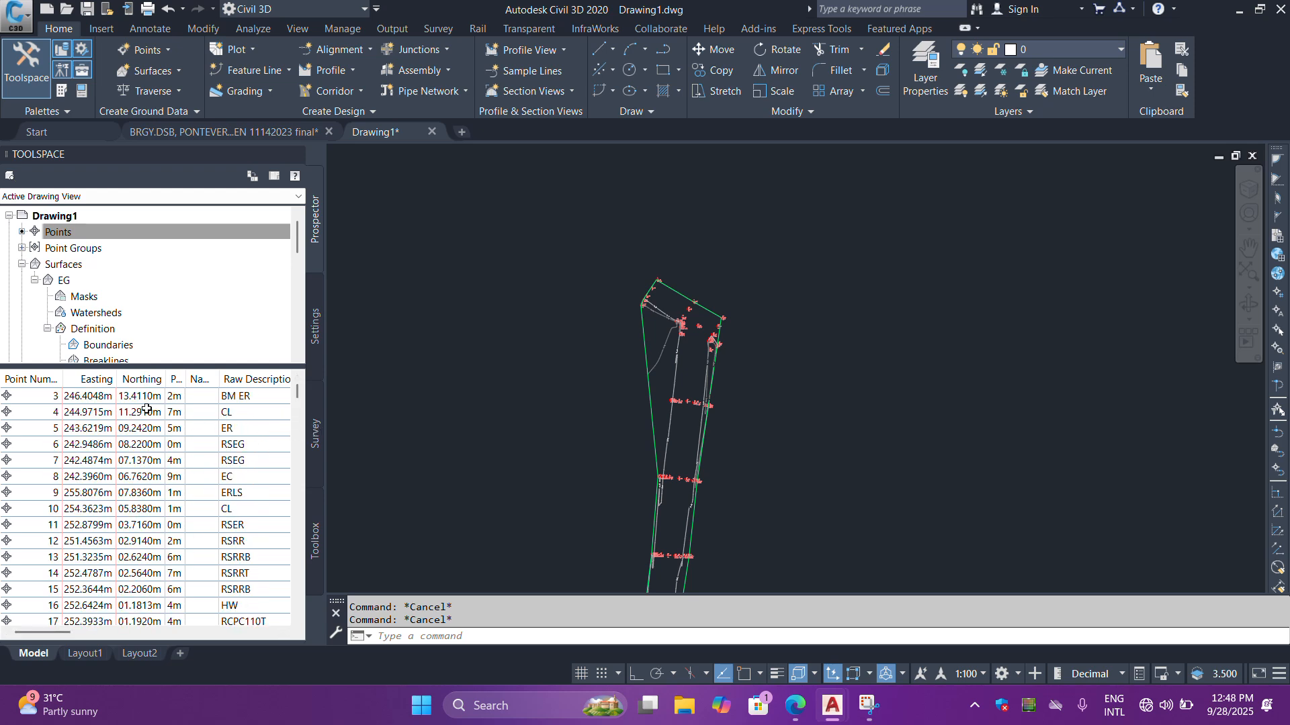
- Zoom the drawing to survey point 3 from the point table and examine its marker and label
click(236, 395)
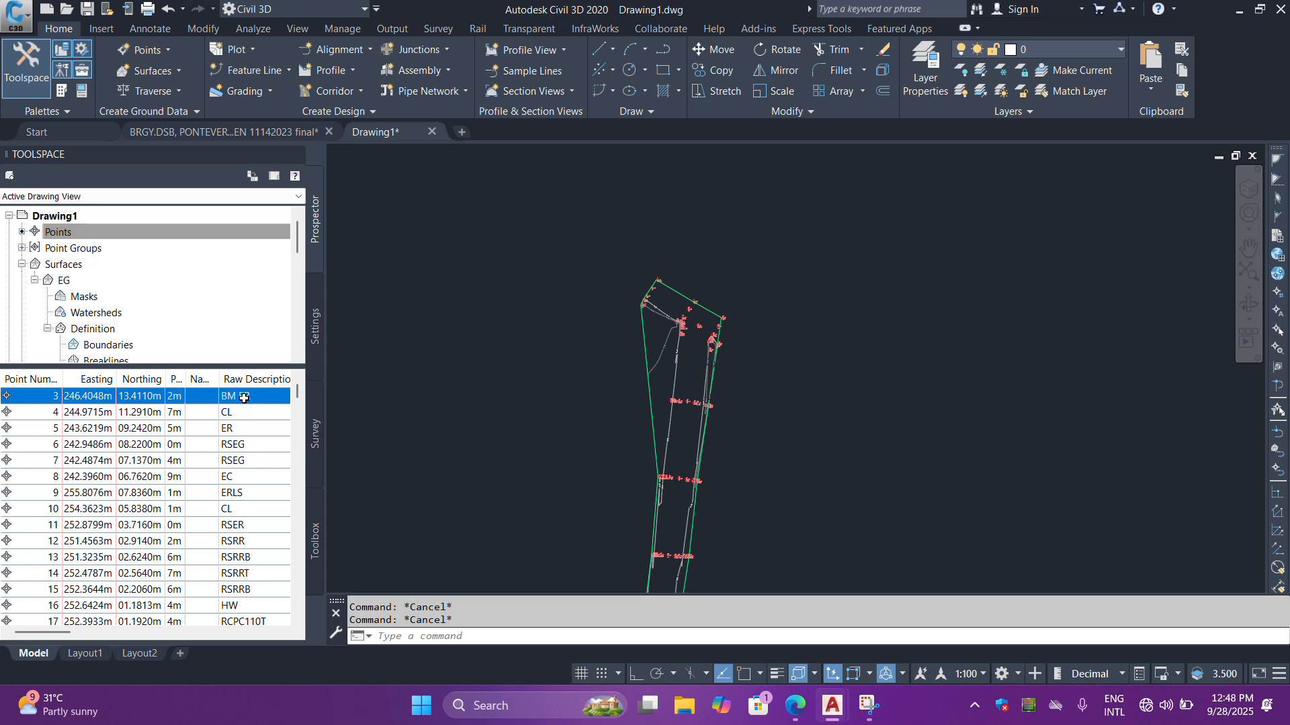
right_click(254, 397)
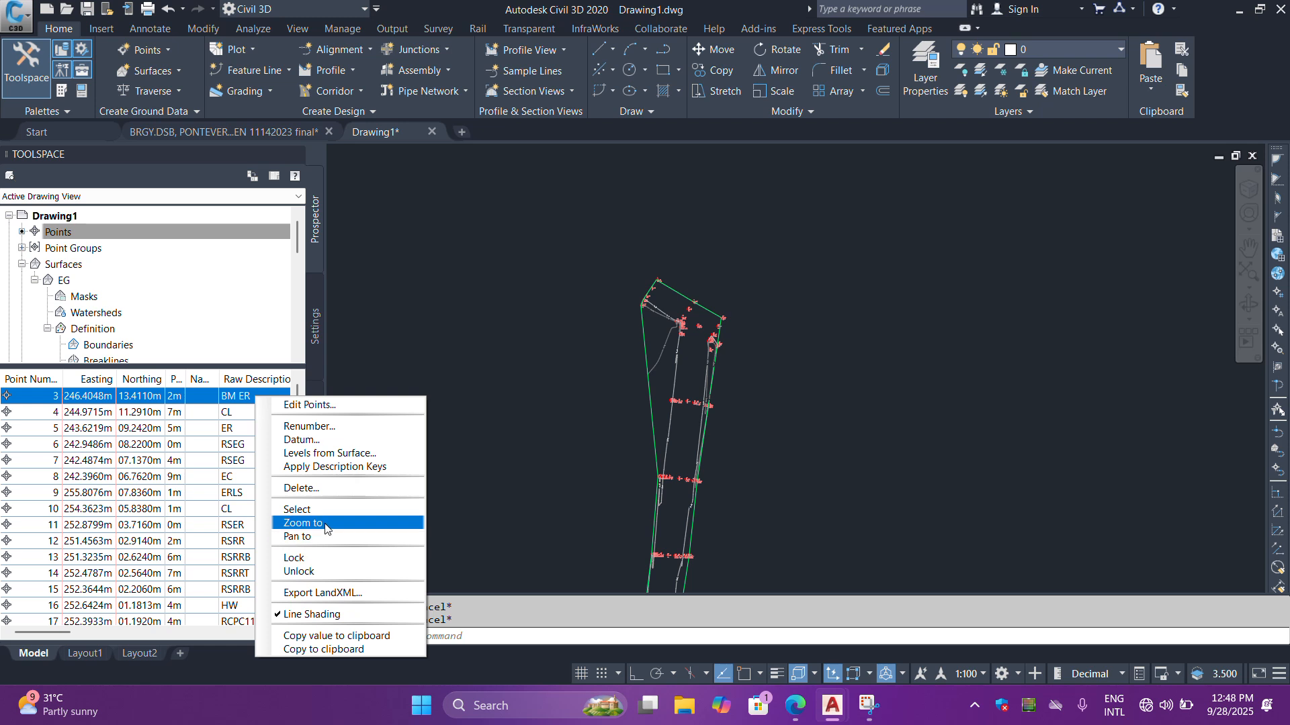
click(326, 530)
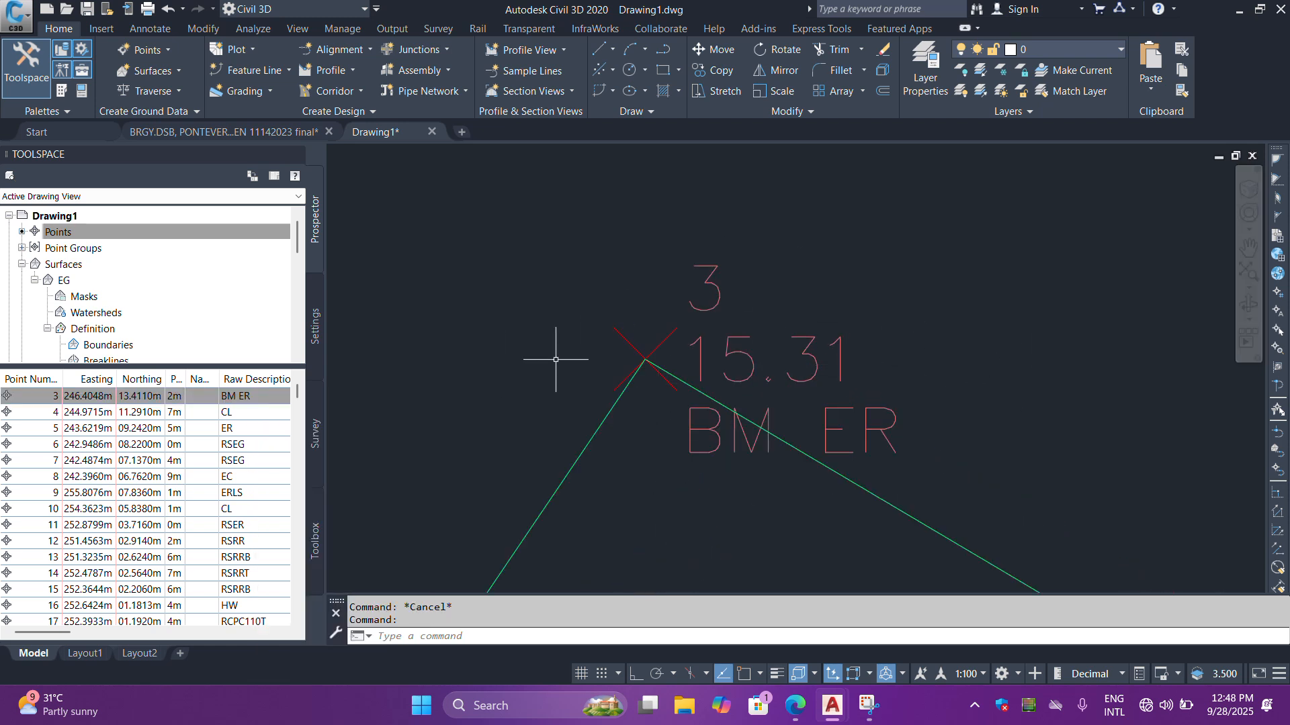
scroll(759, 390, down, 5)
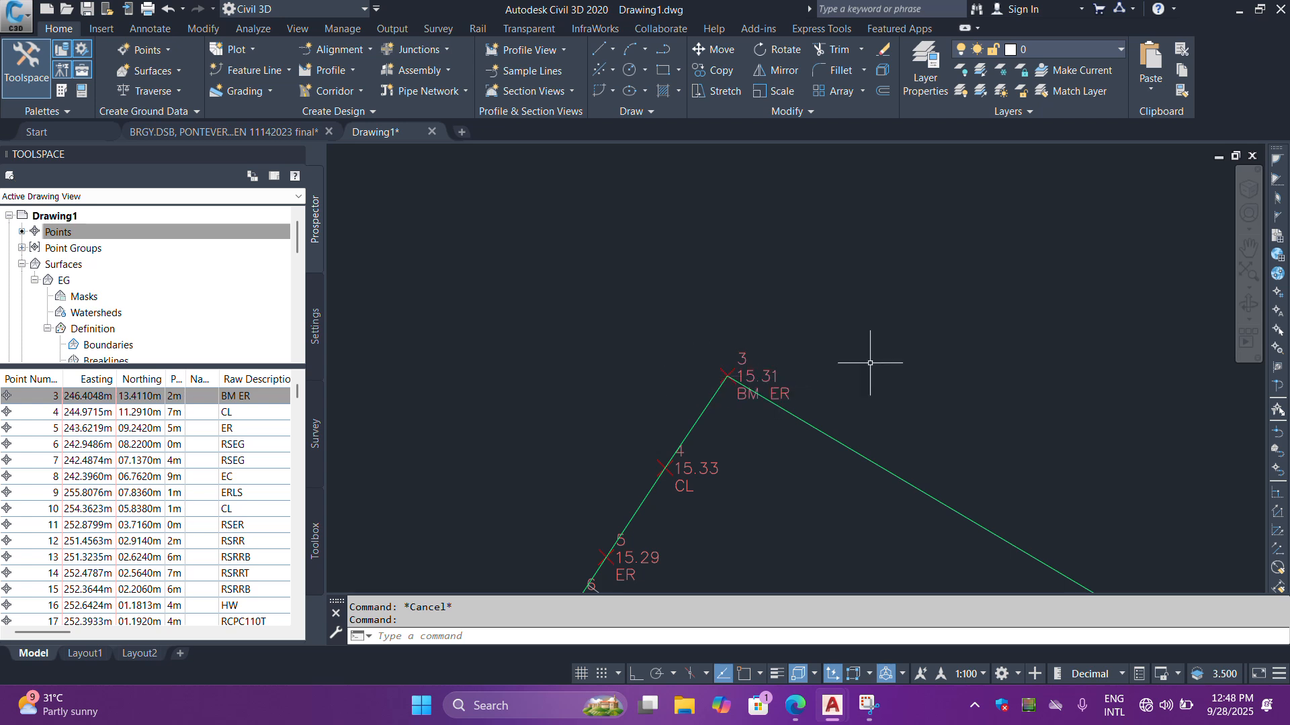
scroll(843, 357, up, 2)
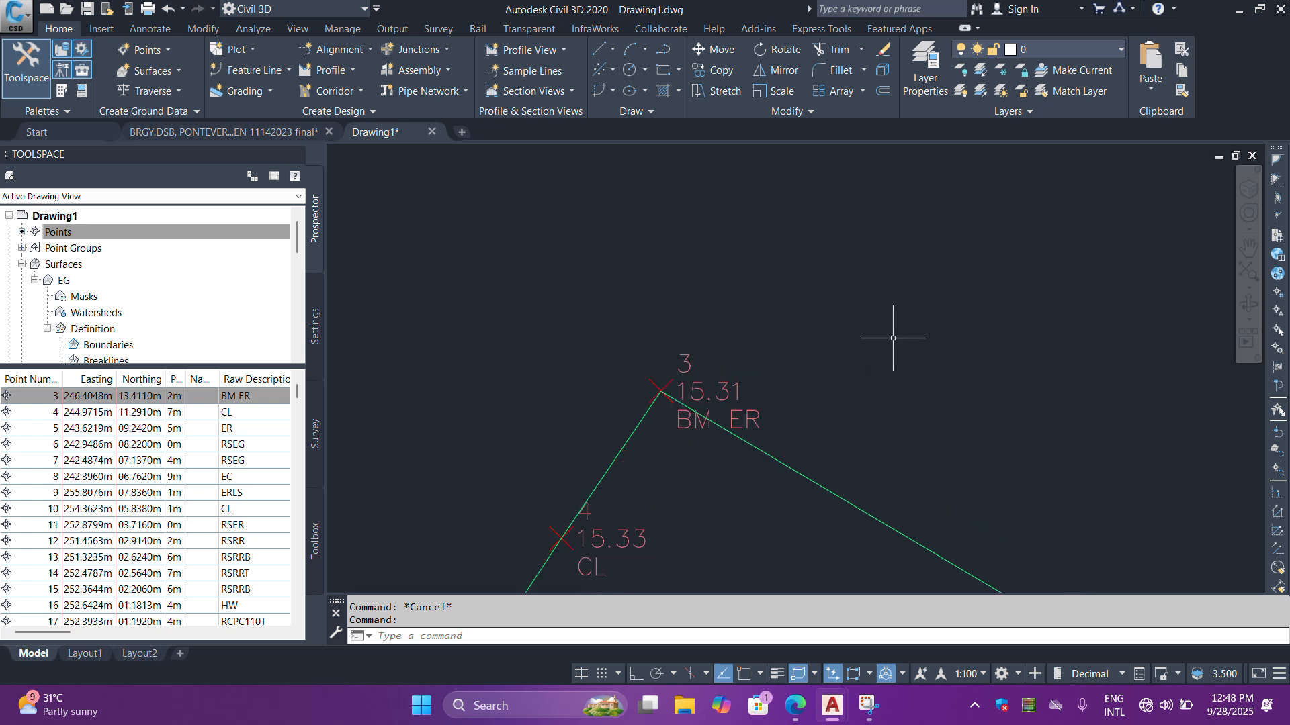
scroll(711, 382, up, 1)
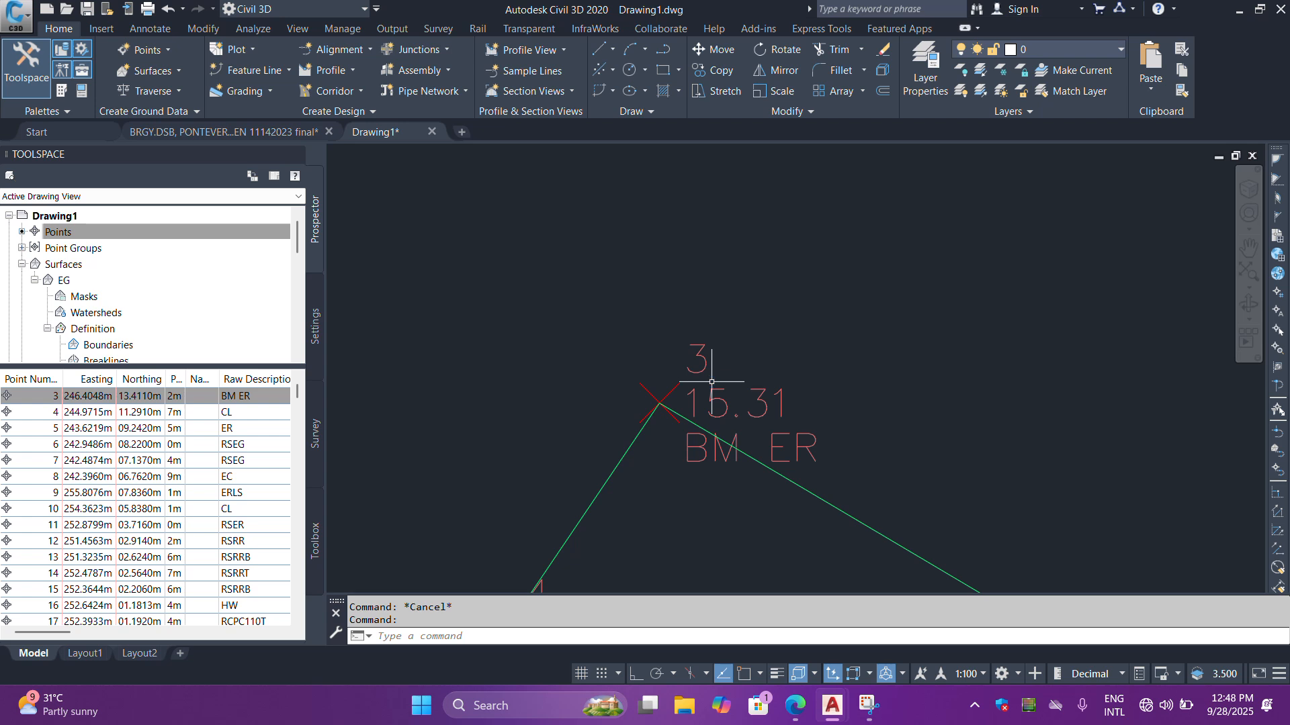
- Select survey point 3 in the drawing and open its properties to check its easting, northing and point level
key(Escape)
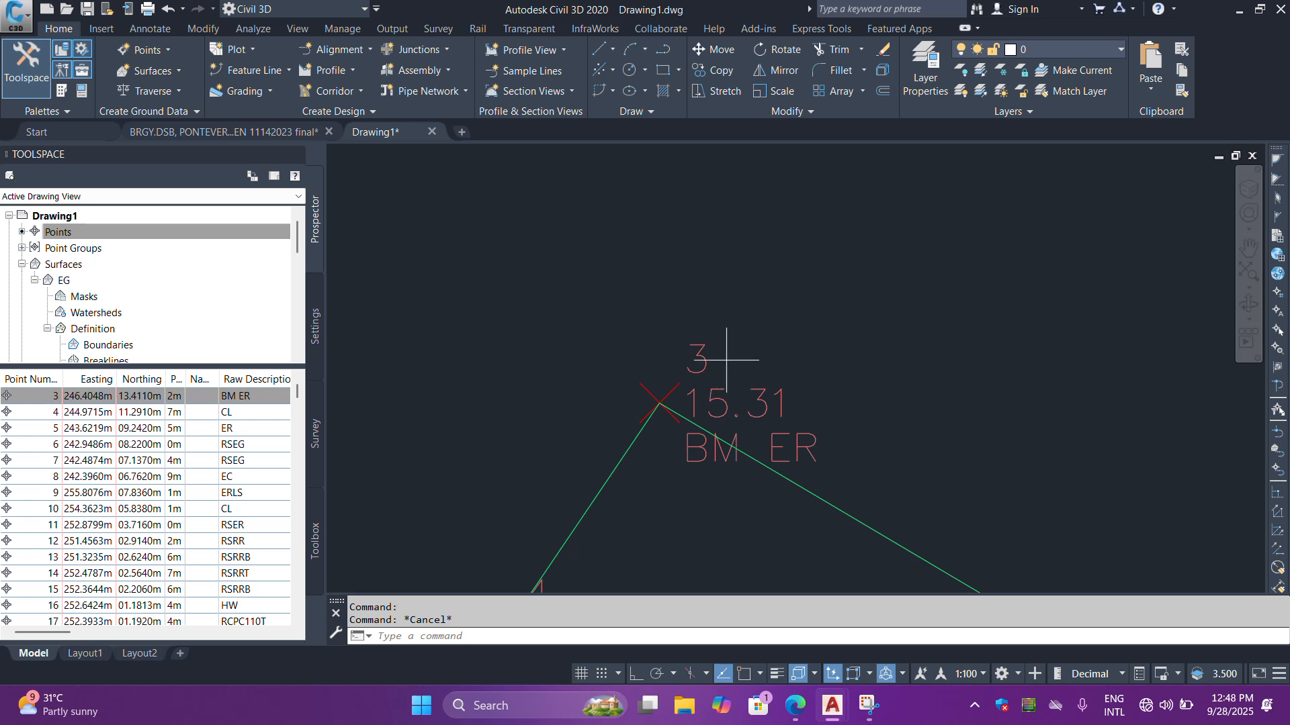
click(726, 360)
click(658, 332)
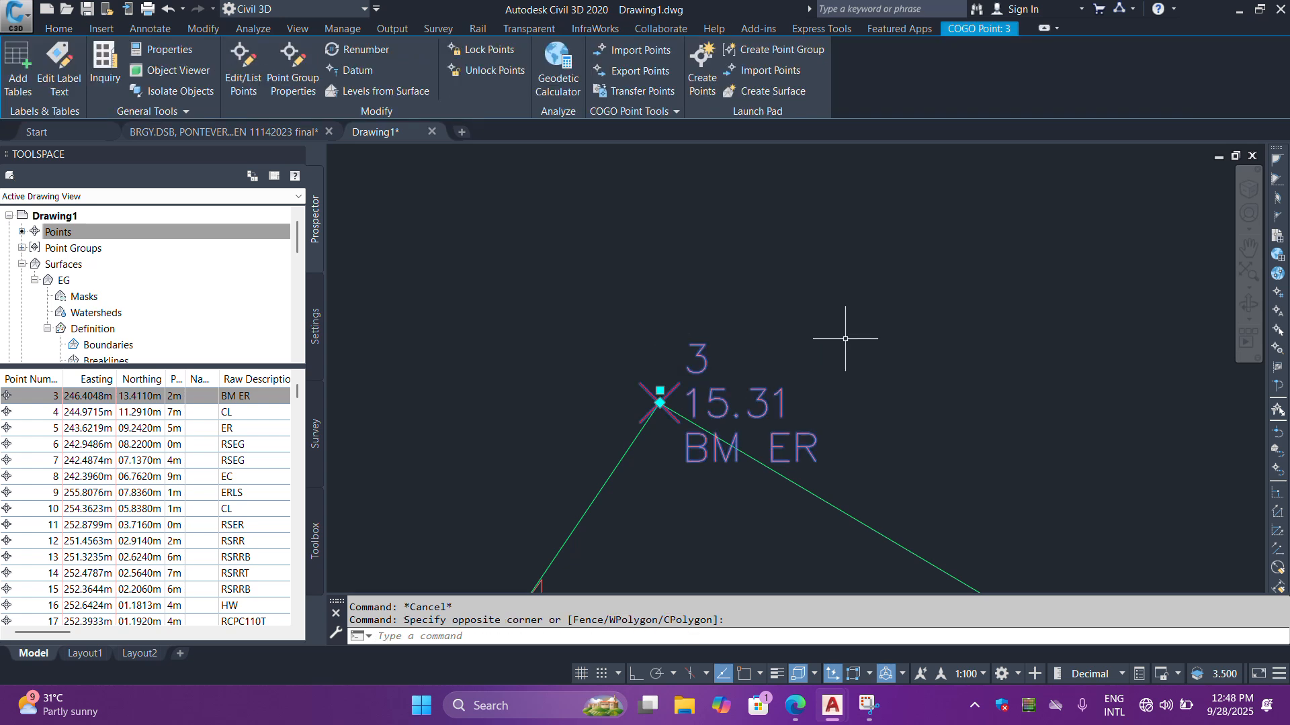
text(PR)
key(Return)
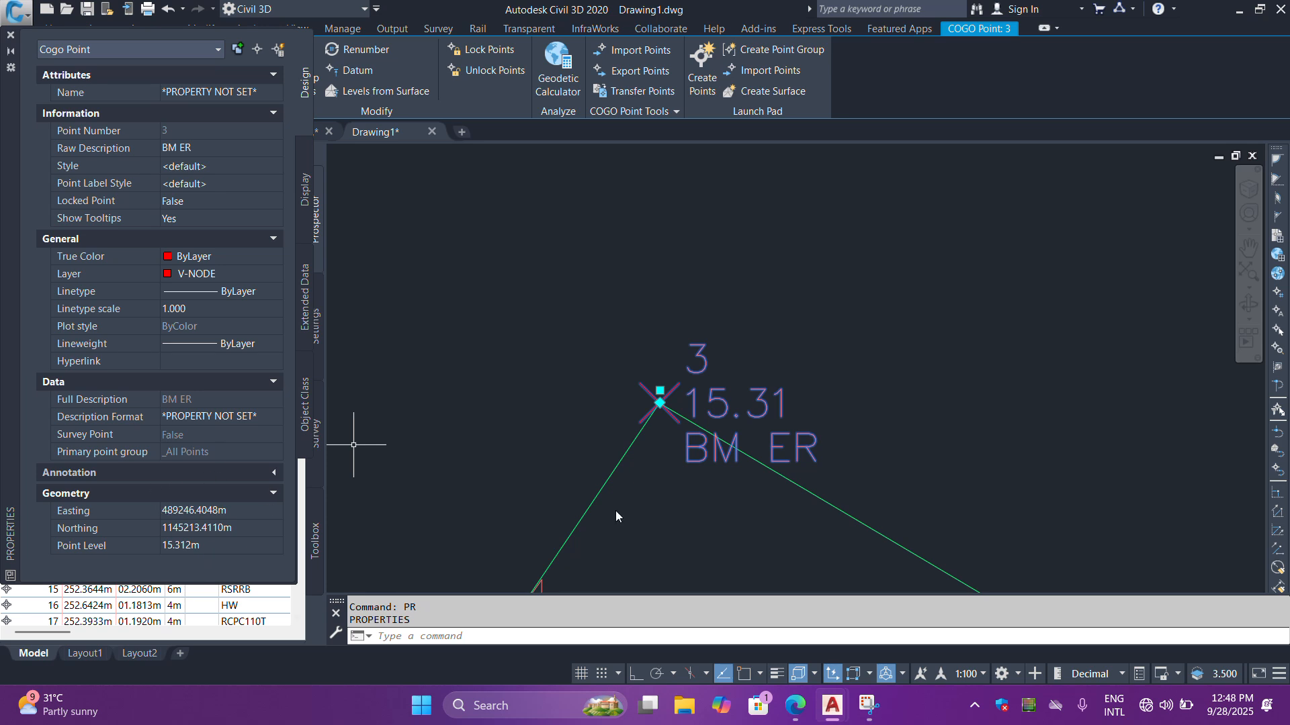
scroll(591, 435, down, 2)
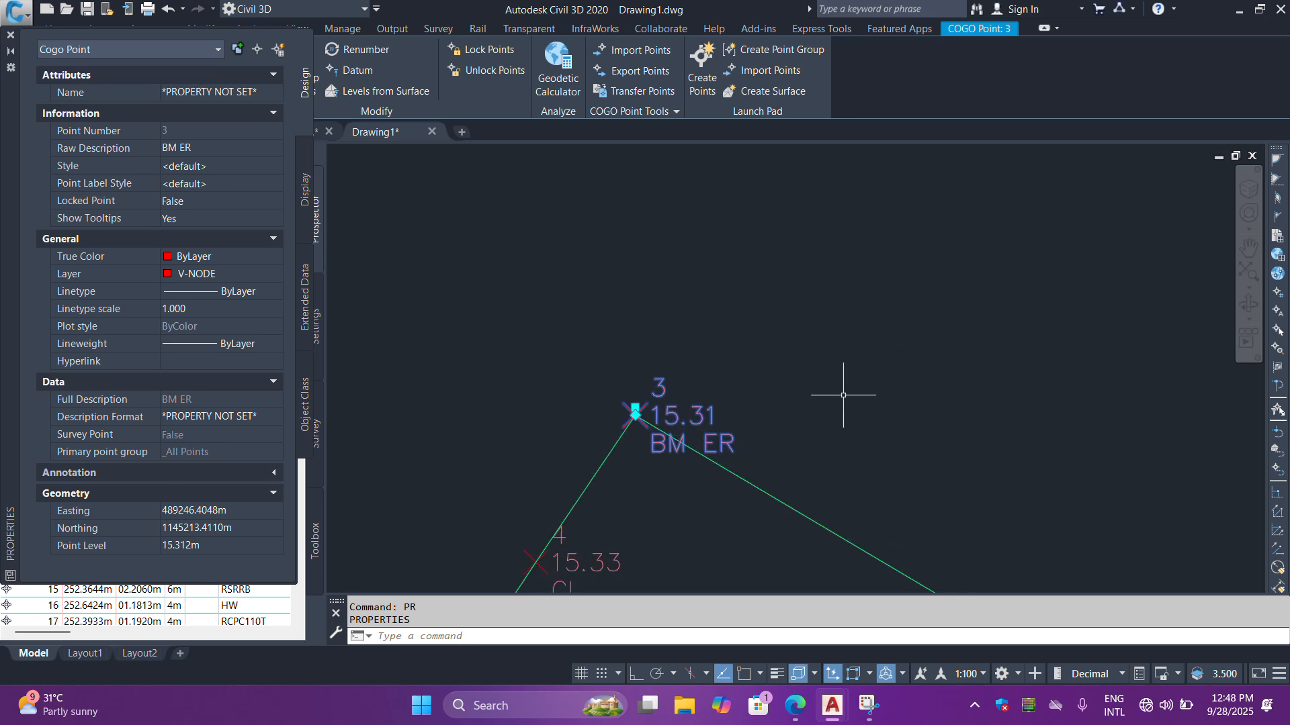
scroll(821, 426, up, 1)
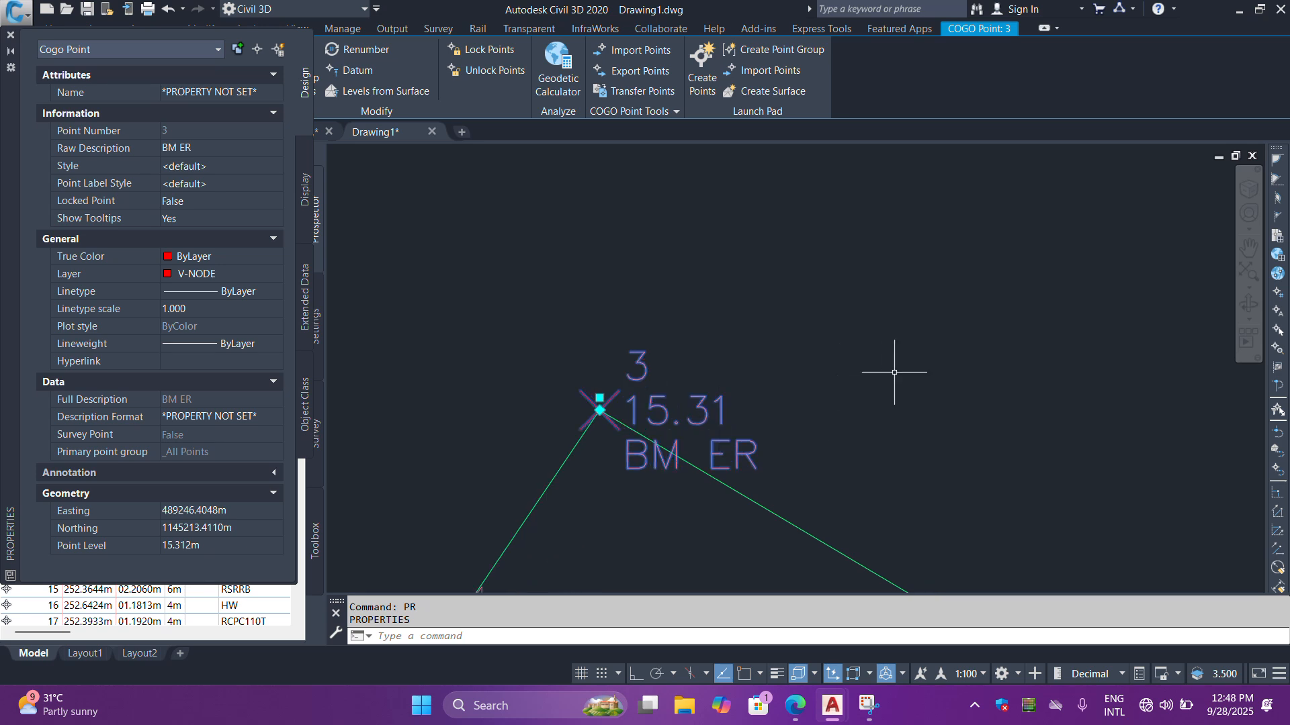
middle_drag(726, 475, 696, 418)
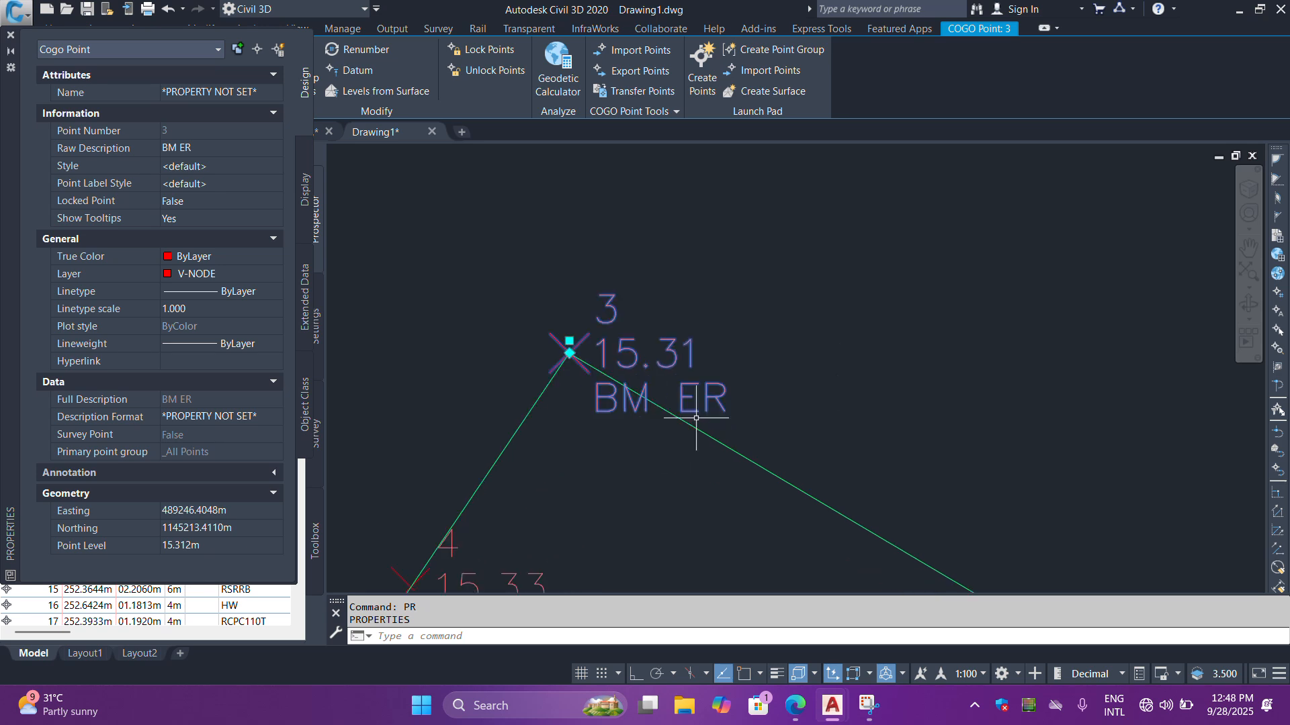